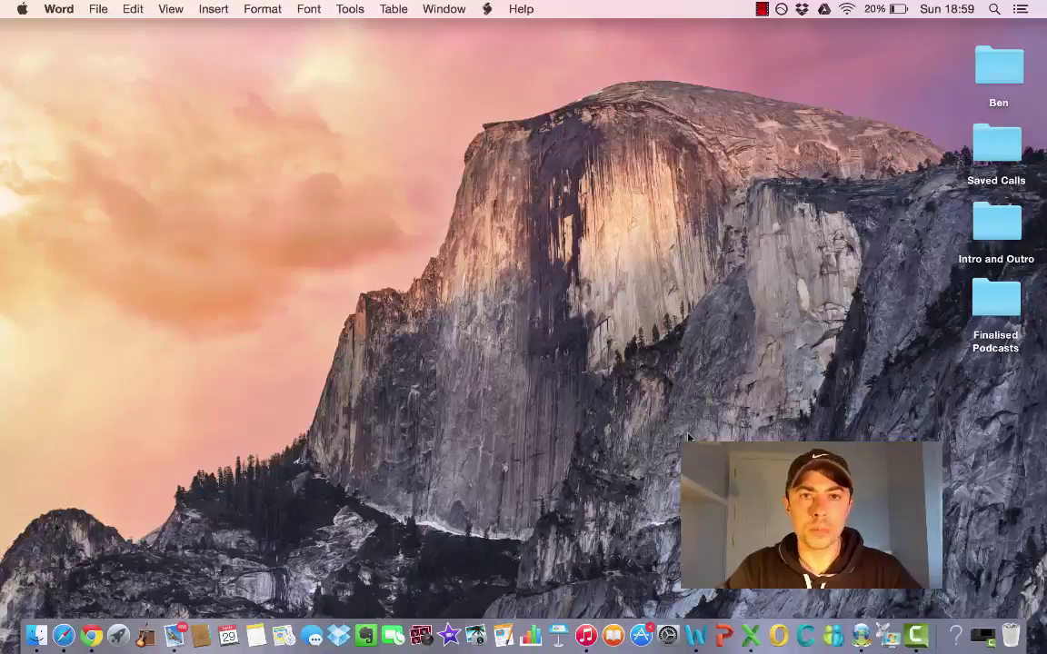
Launch Chrome in a new window and search the web for 'skype'
left_click(94, 636)
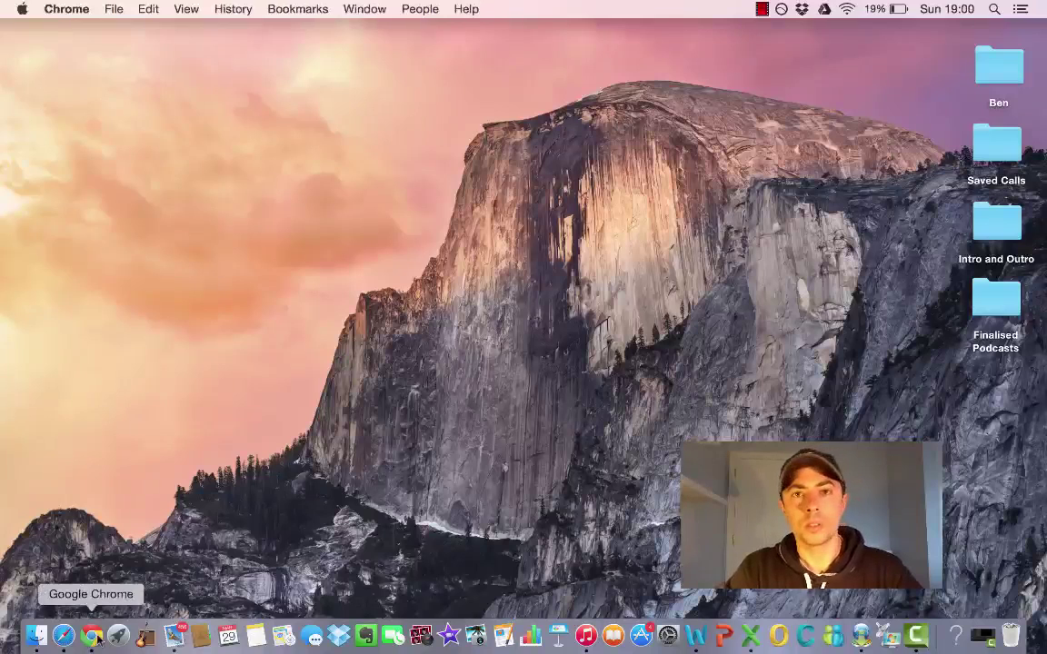
left_click(94, 636)
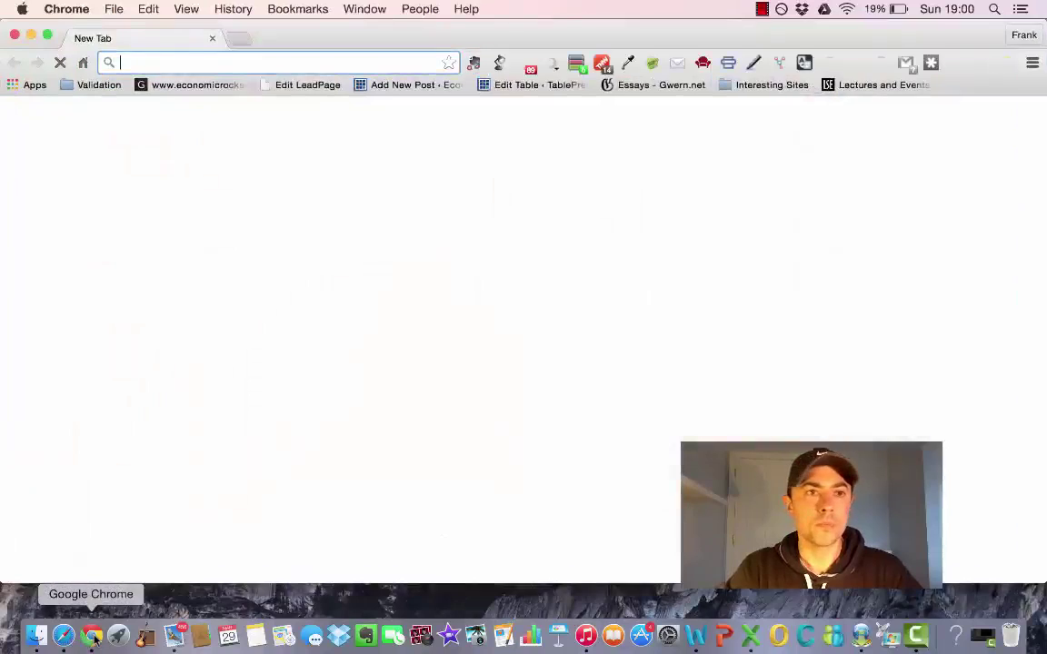
type("skype")
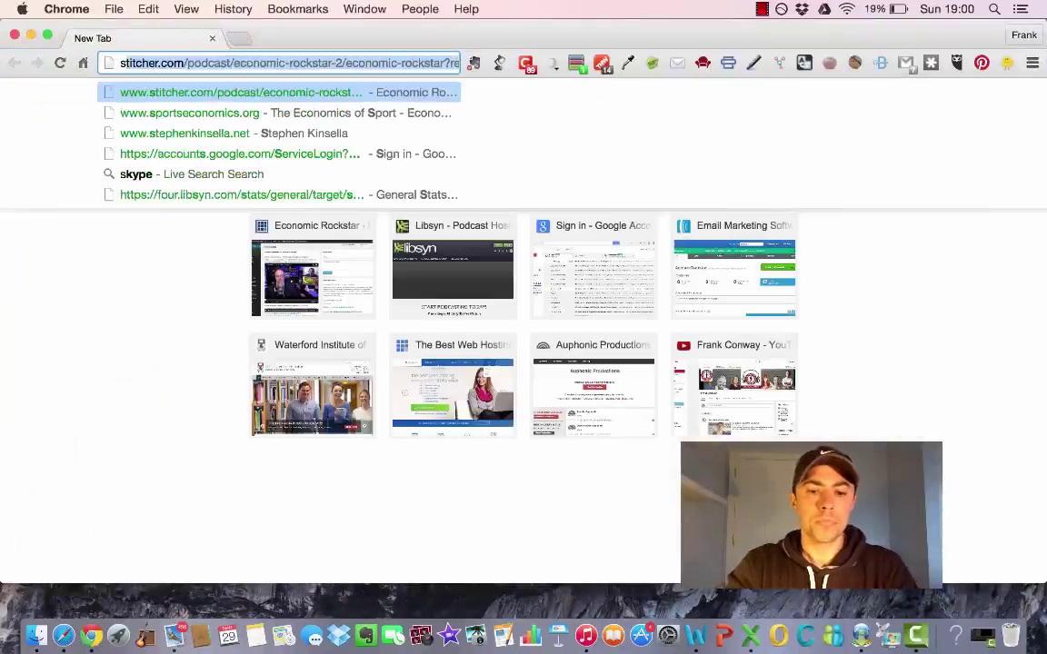
key("Return")
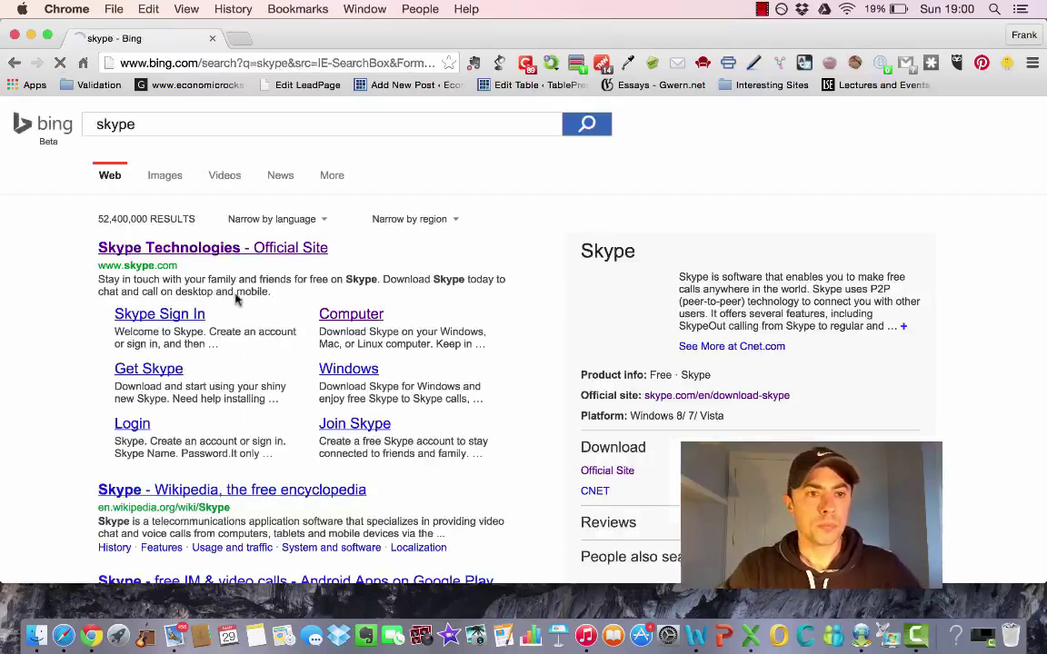
Open the official Skype site, go to its download page and download Skype for Mac
left_click(209, 251)
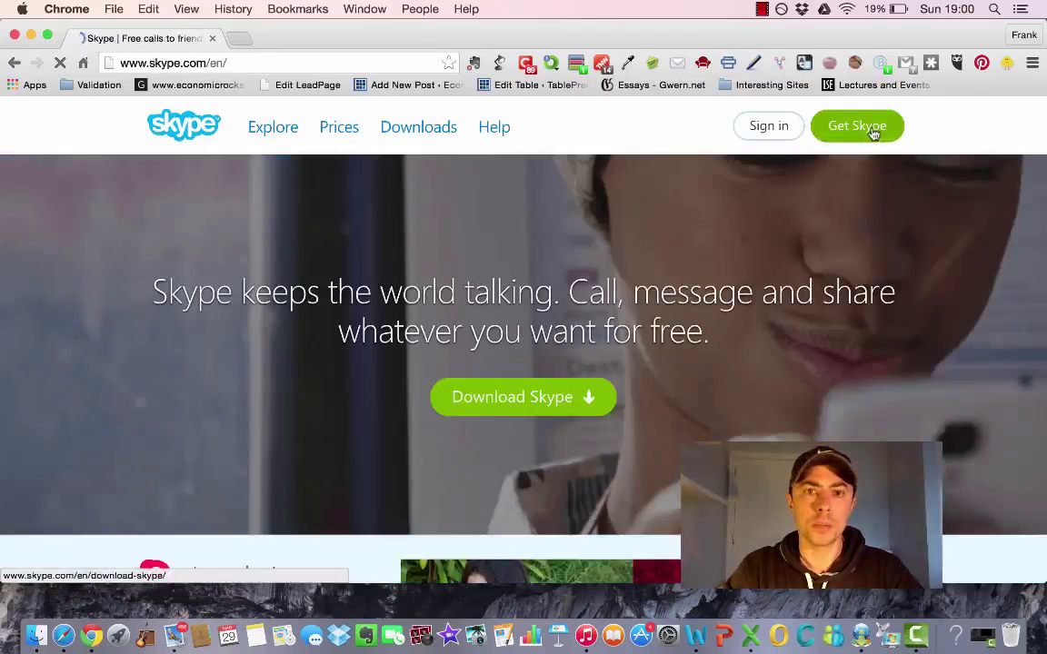
double_click(871, 133)
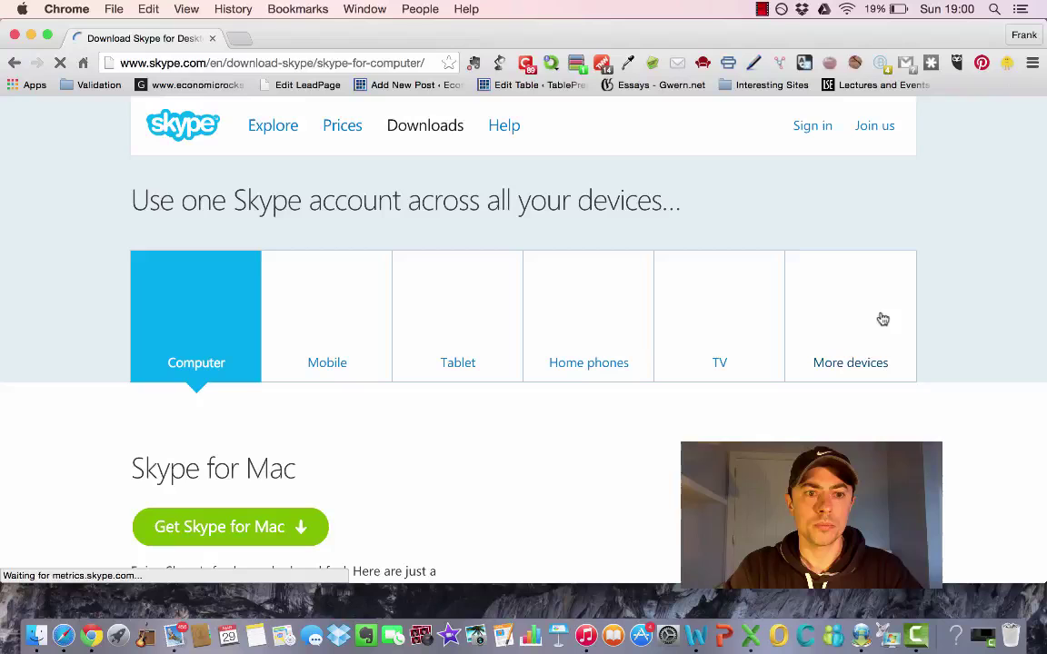
scroll(526, 434, "down", 2)
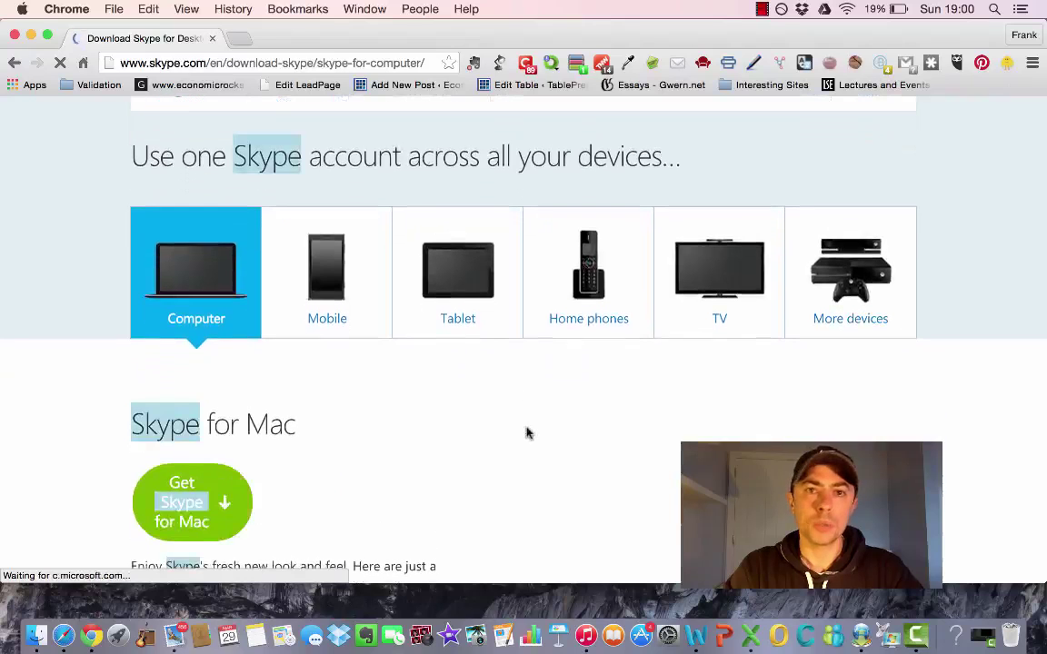
scroll(526, 434, "down", 1)
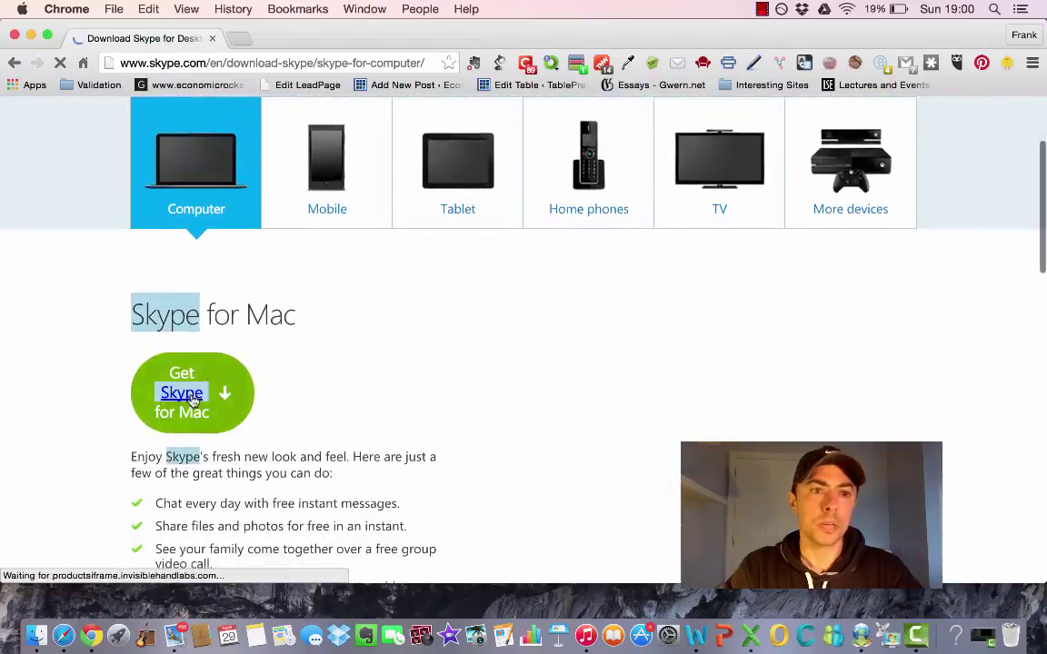
scroll(398, 389, "down", 10)
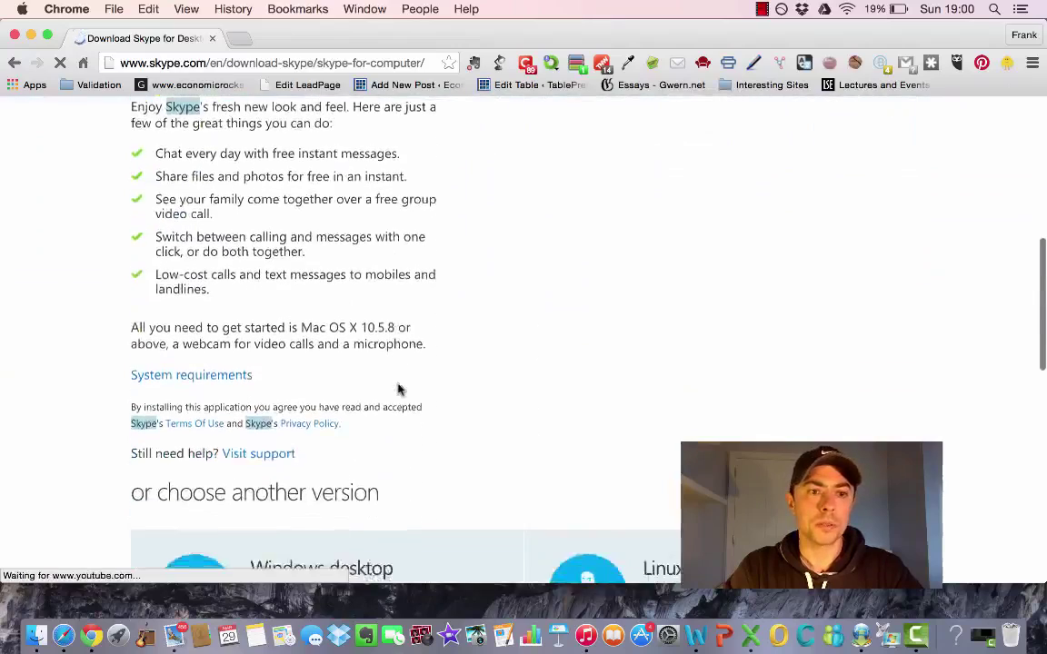
scroll(398, 389, "down", 2)
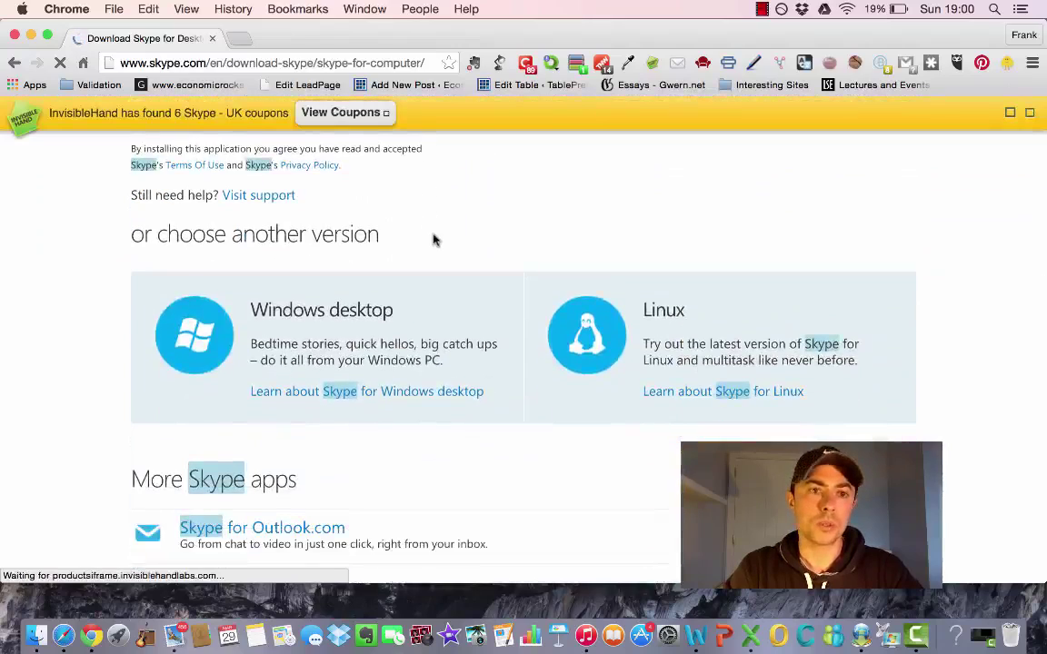
scroll(432, 239, "up", 12)
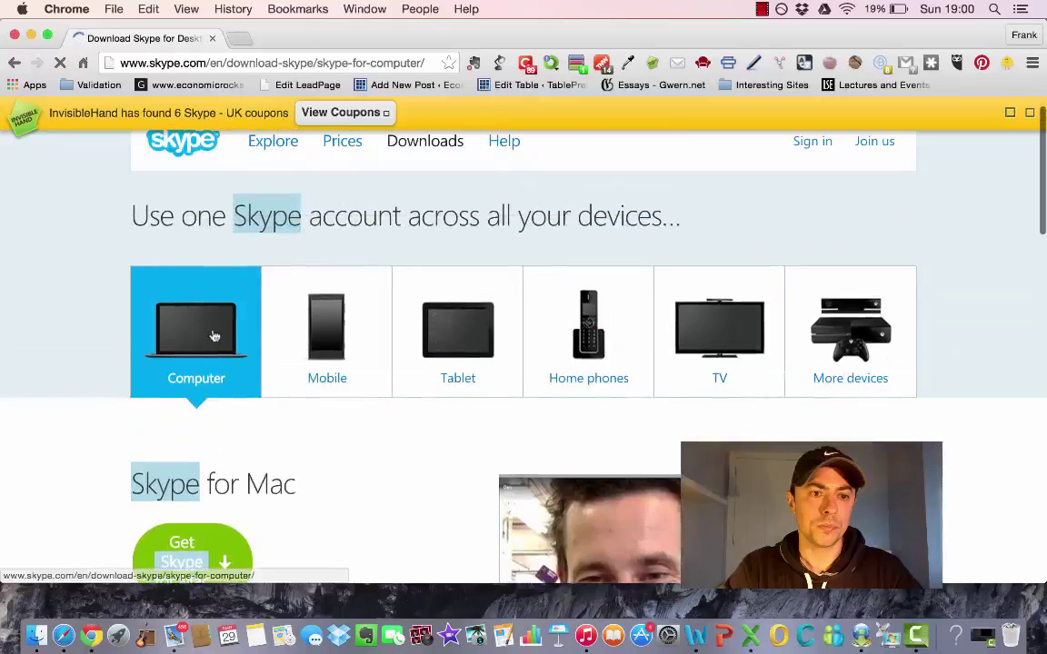
scroll(215, 336, "down", 3)
left_click(193, 406)
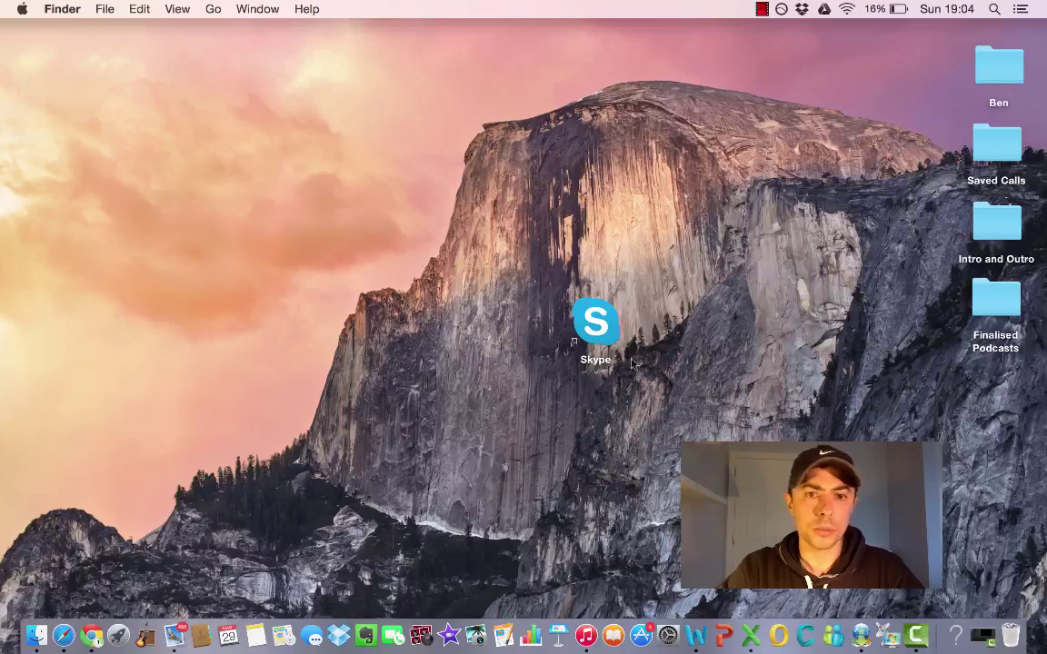
Launch the installed Skype app from its desktop icon to reach the sign-in window
double_click(609, 329)
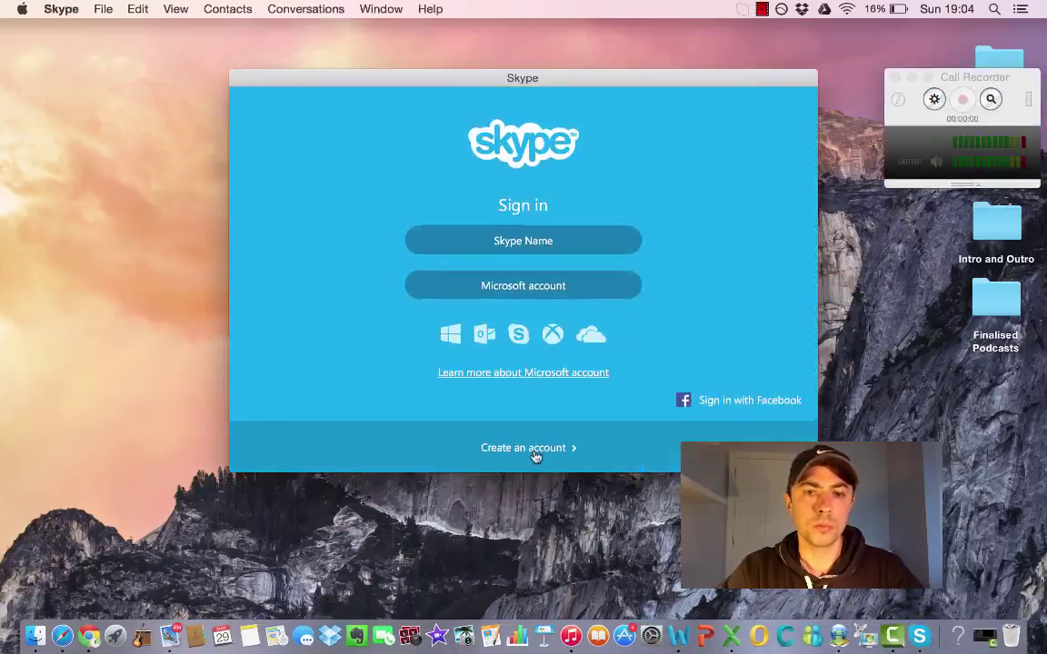
Start a new Skype account and enter the account holder's first and last name
left_click(535, 455)
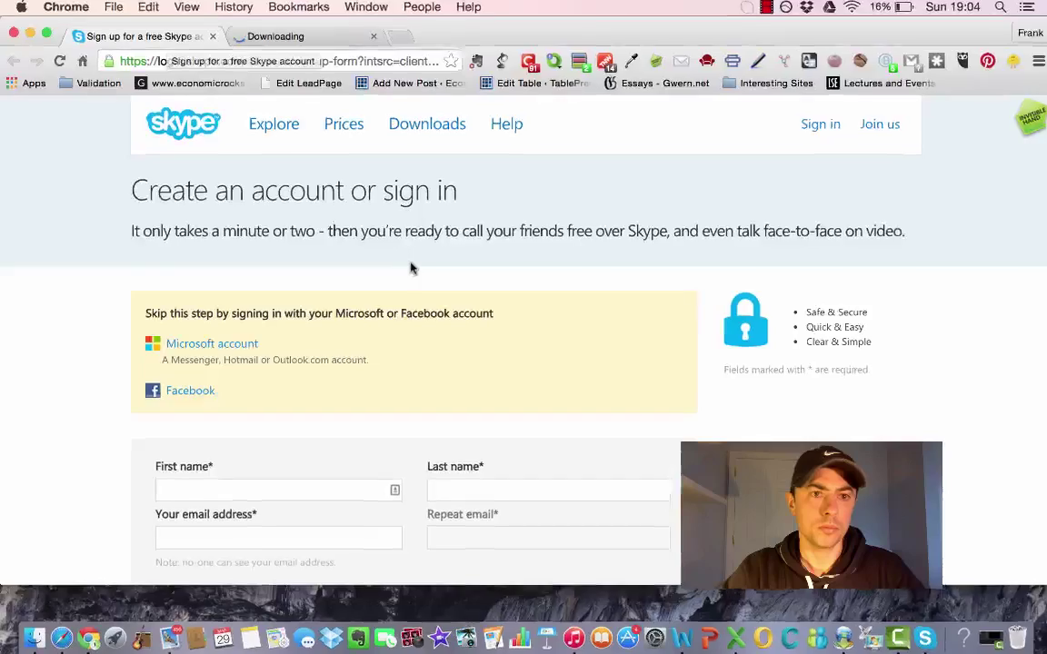
scroll(531, 204, "down", 3)
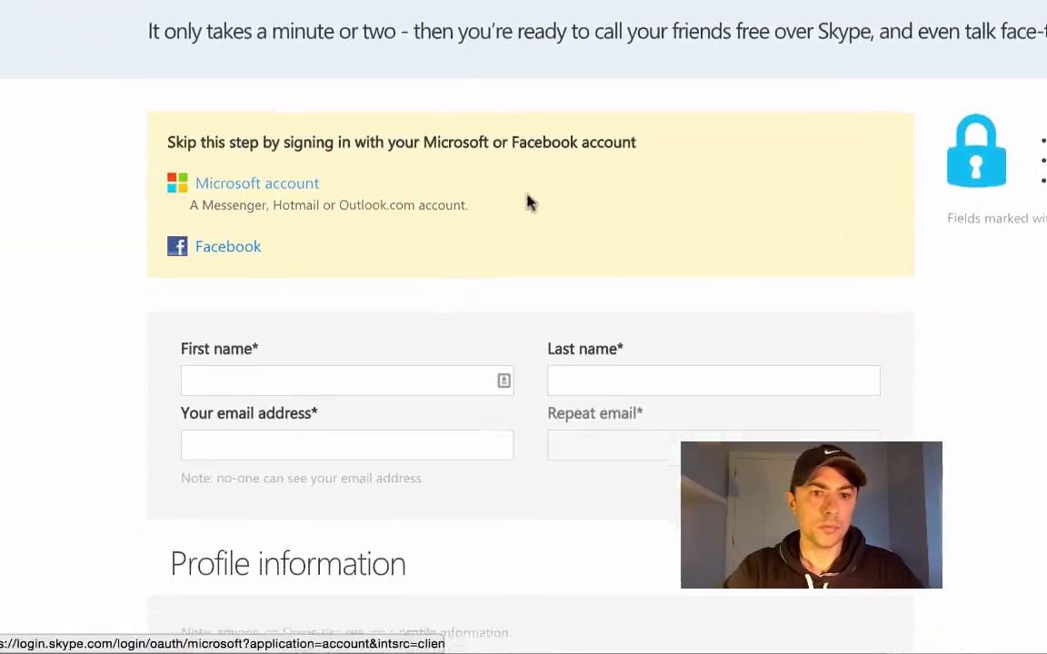
left_click(364, 320)
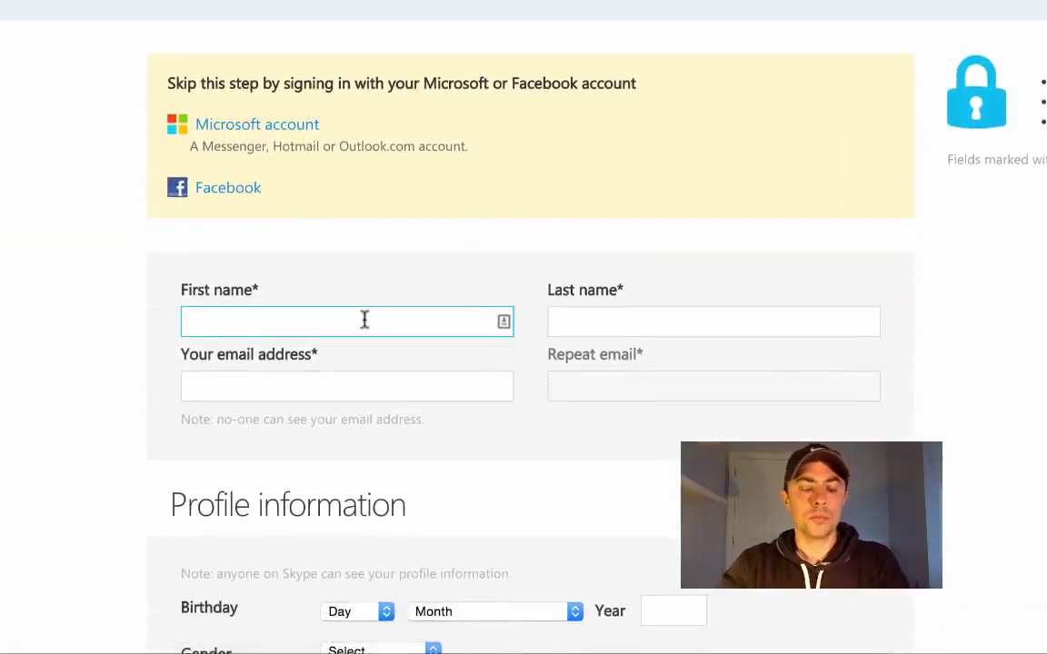
left_click(555, 321)
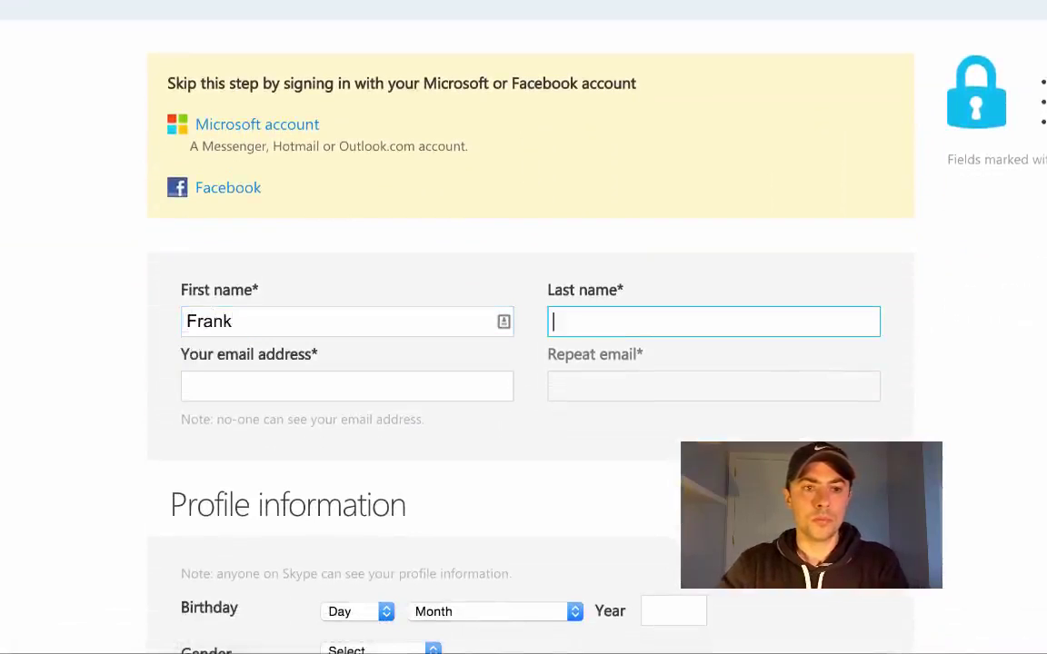
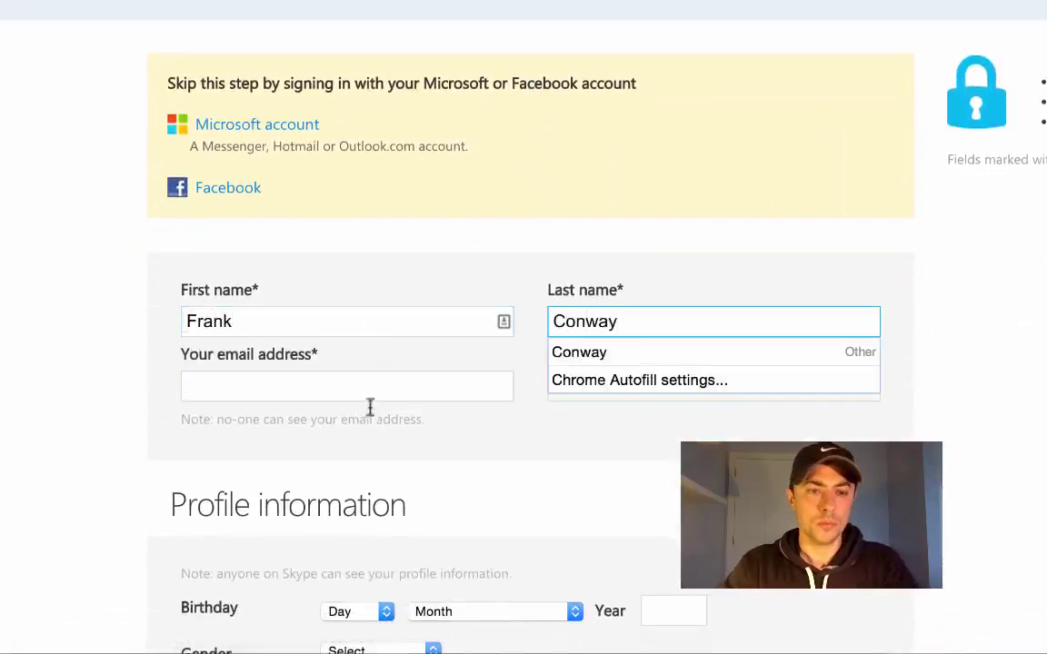
Enter the e-mail address and its confirmation, then scroll down to the Skype Name section
left_click(429, 381)
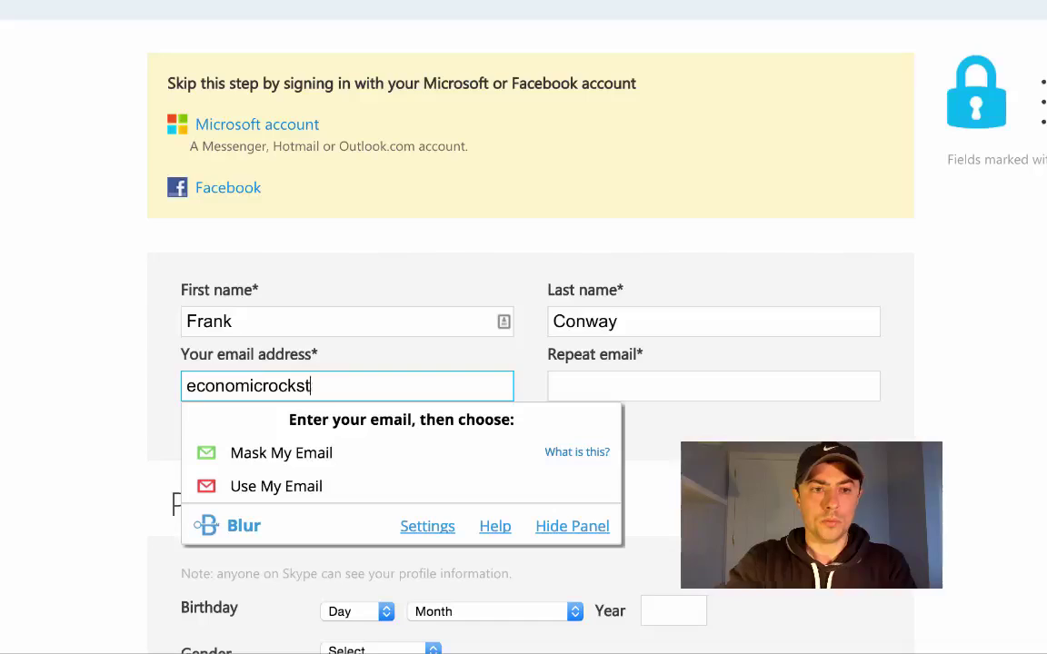
left_click(663, 388)
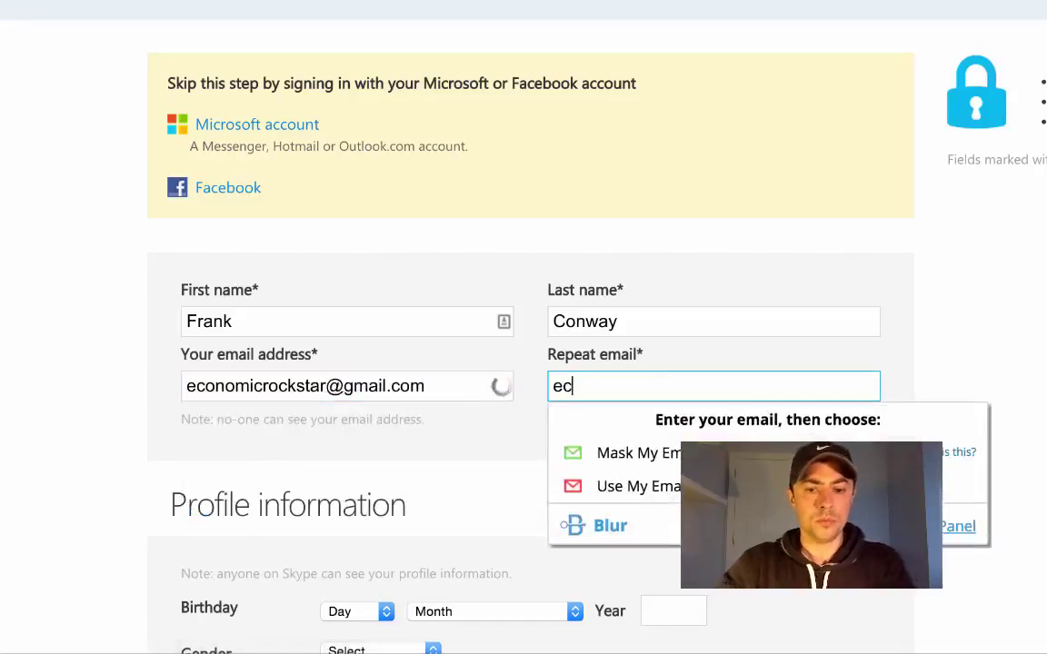
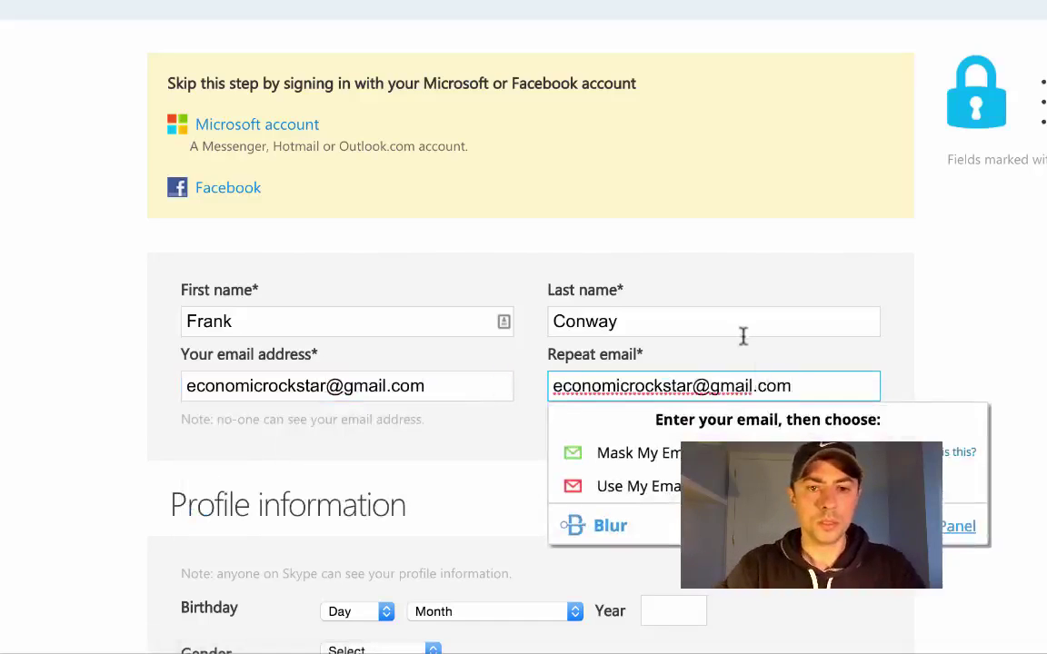
left_click(741, 332)
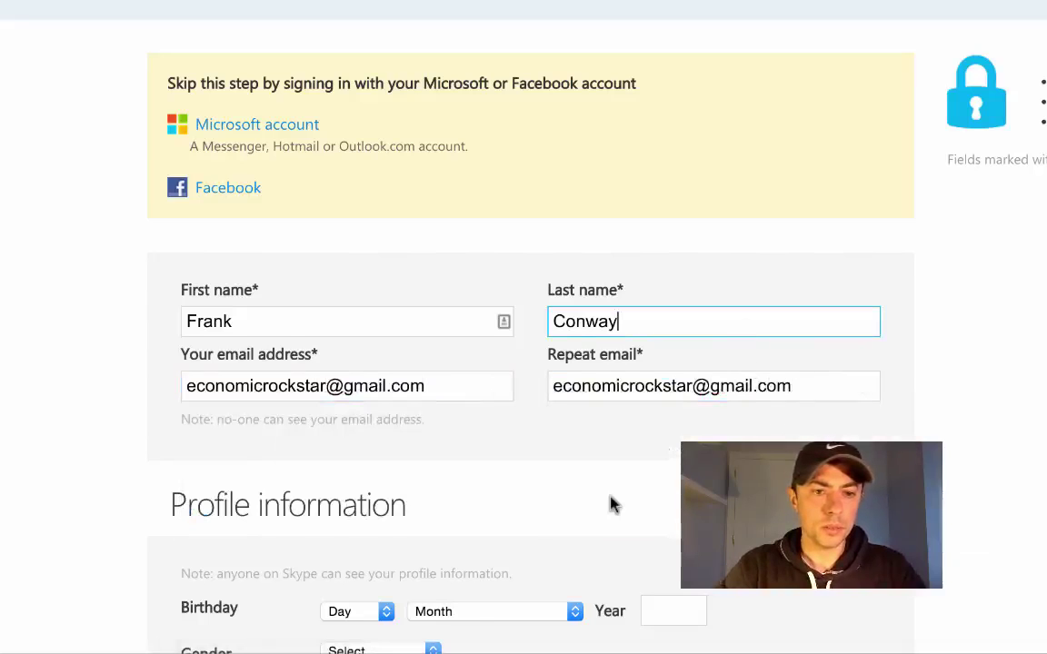
scroll(610, 502, "down", 5)
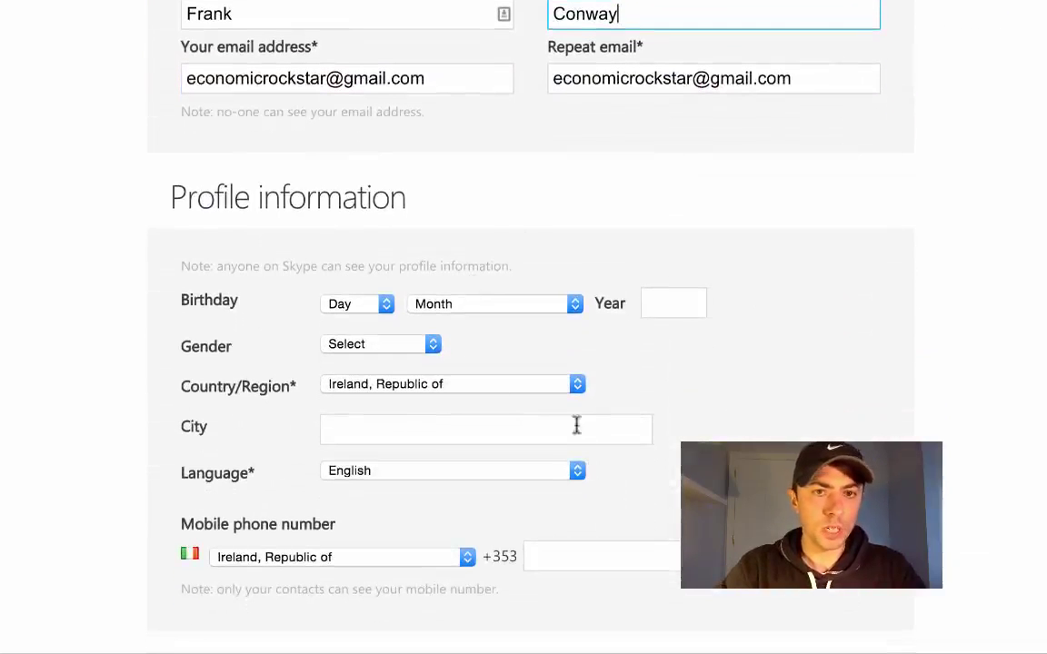
scroll(675, 500, "down", 2)
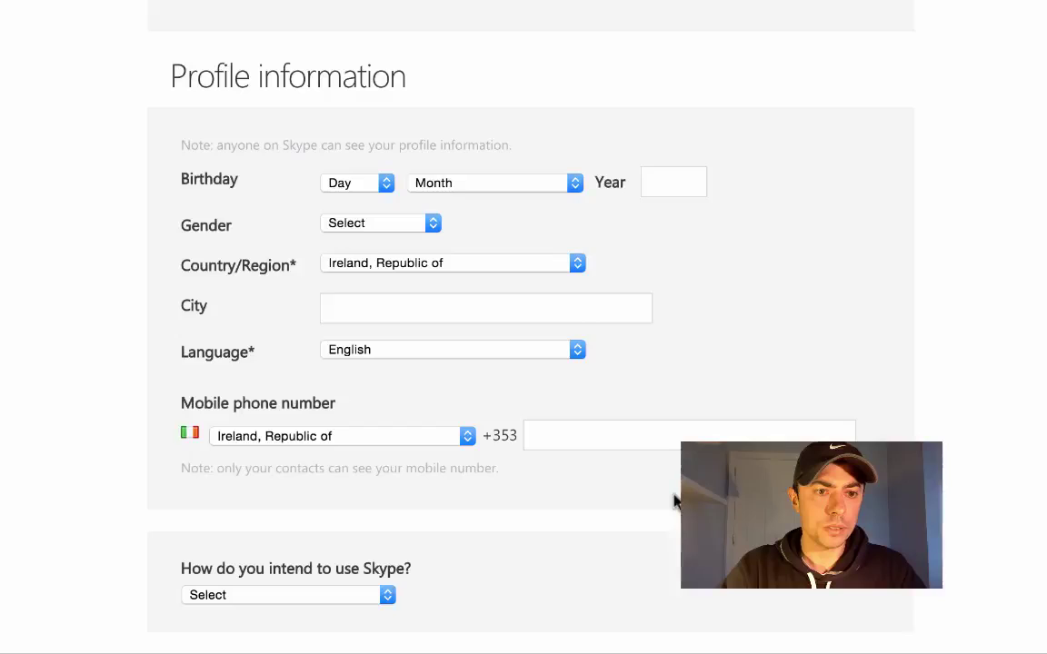
scroll(675, 500, "down", 7)
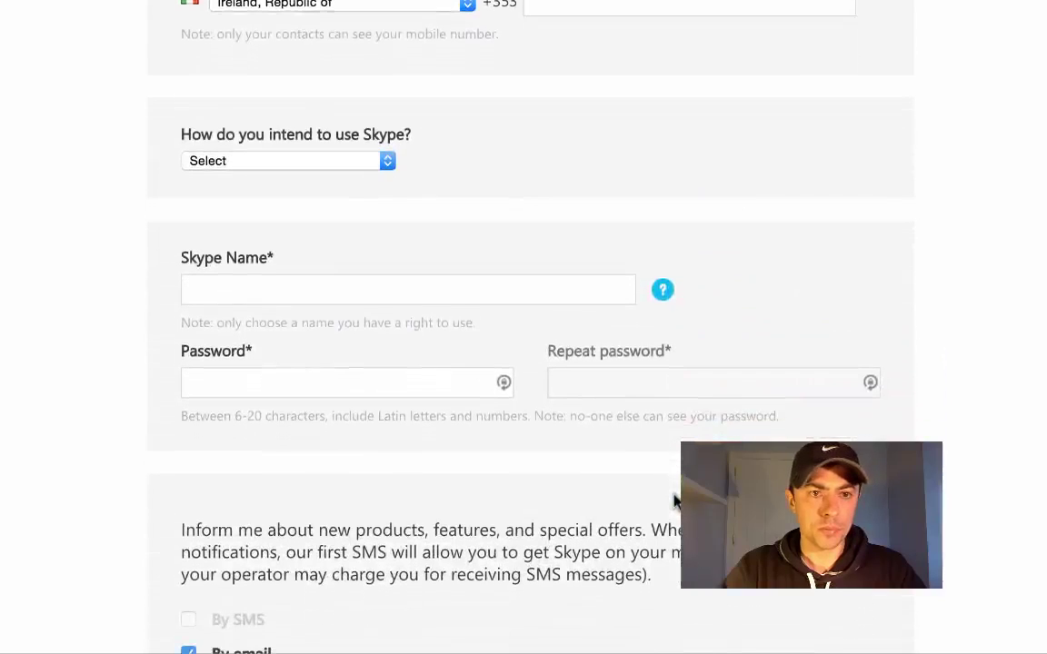
Try a Skype Name and, since it's taken, pick the first suggested available name
left_click(458, 253)
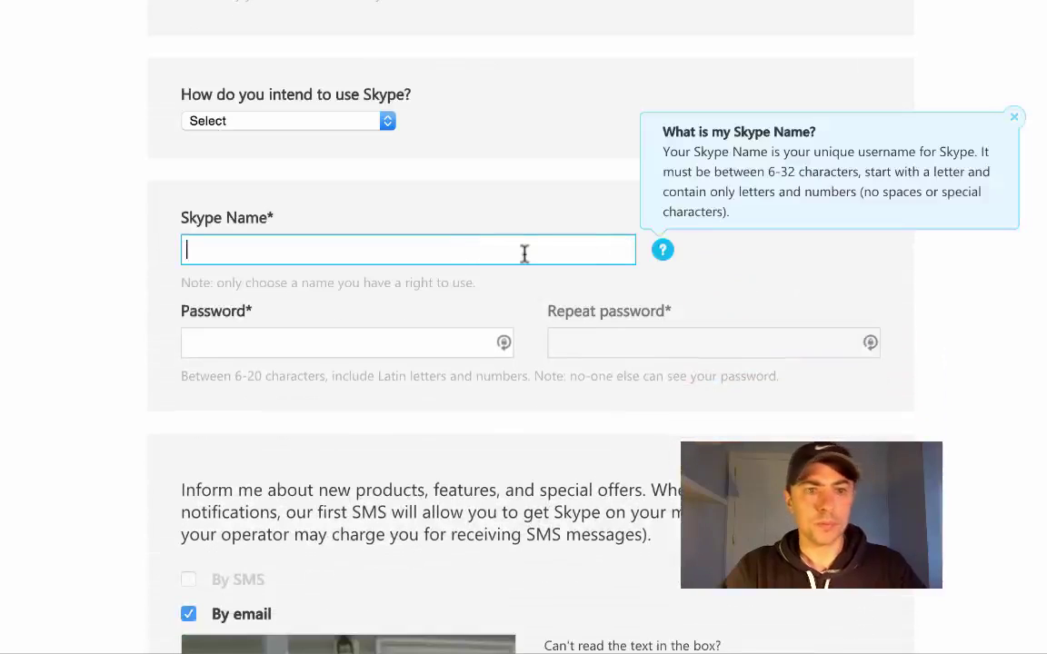
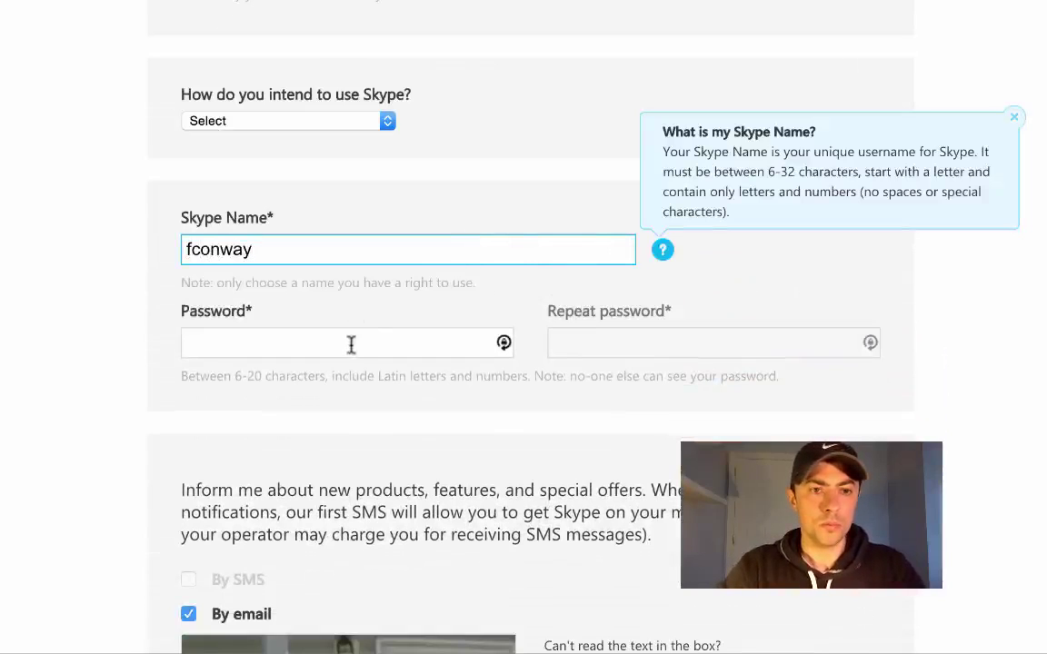
left_click(348, 343)
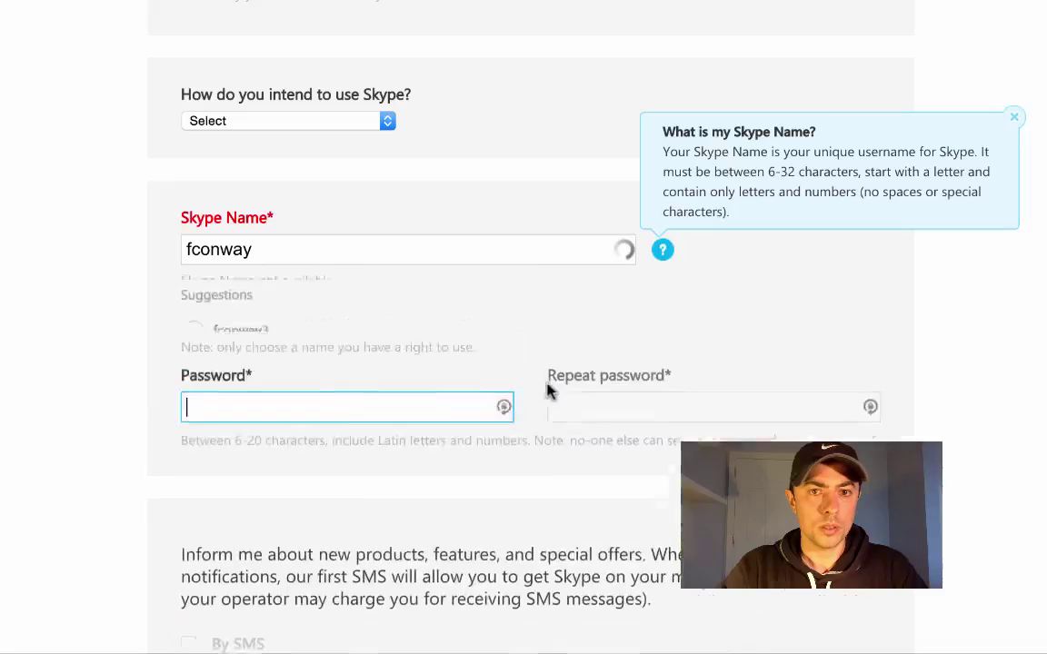
left_click(1017, 121)
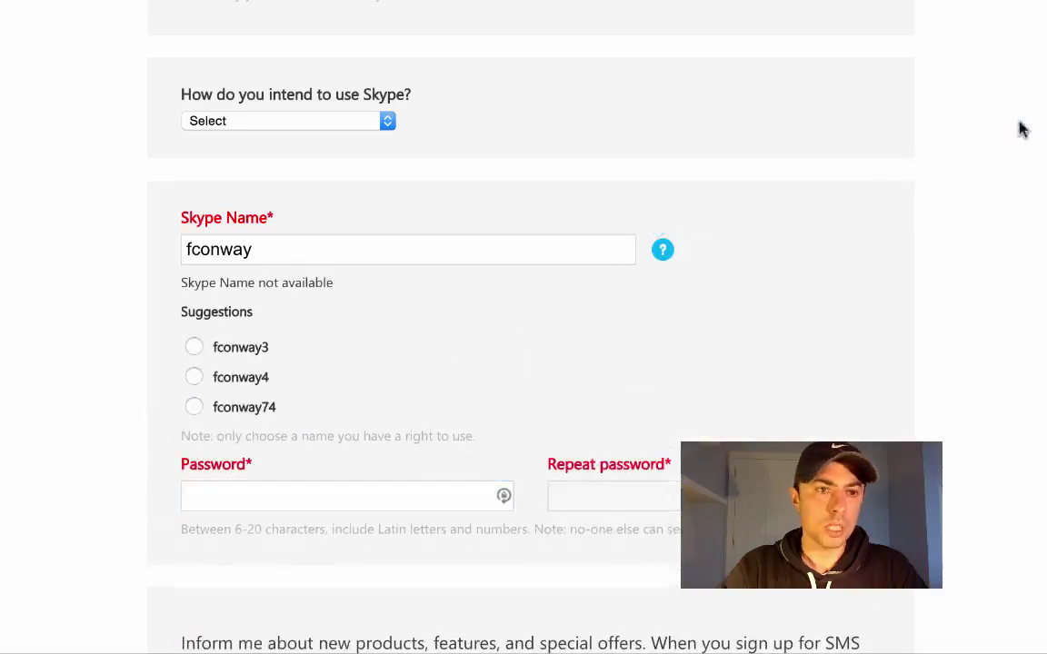
left_click(193, 347)
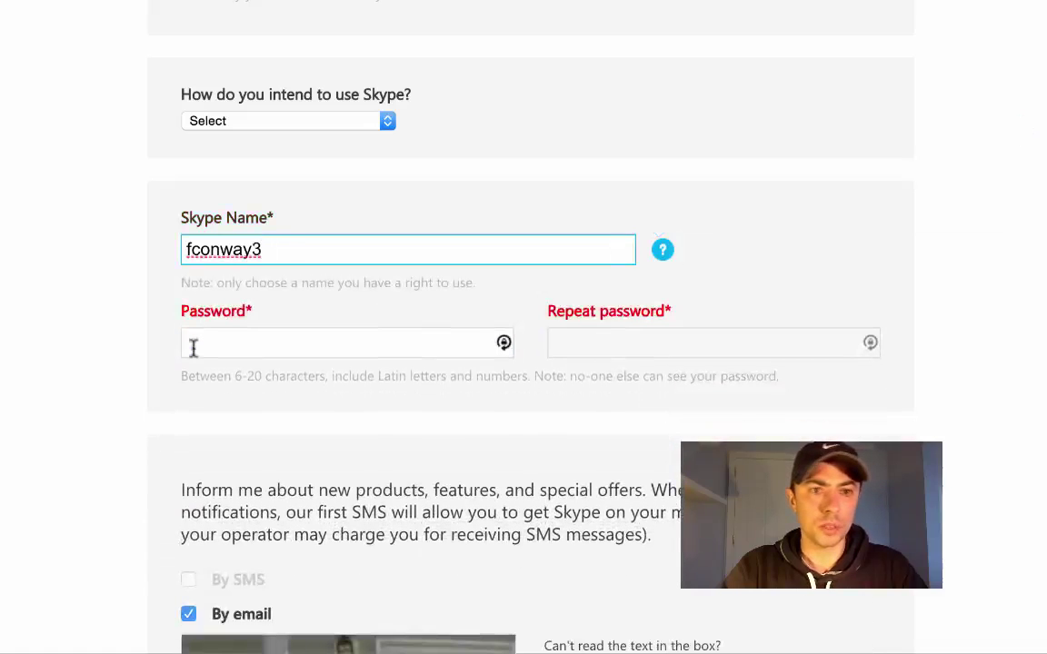
Enter the account password in the Password and Repeat password fields
left_click(250, 340)
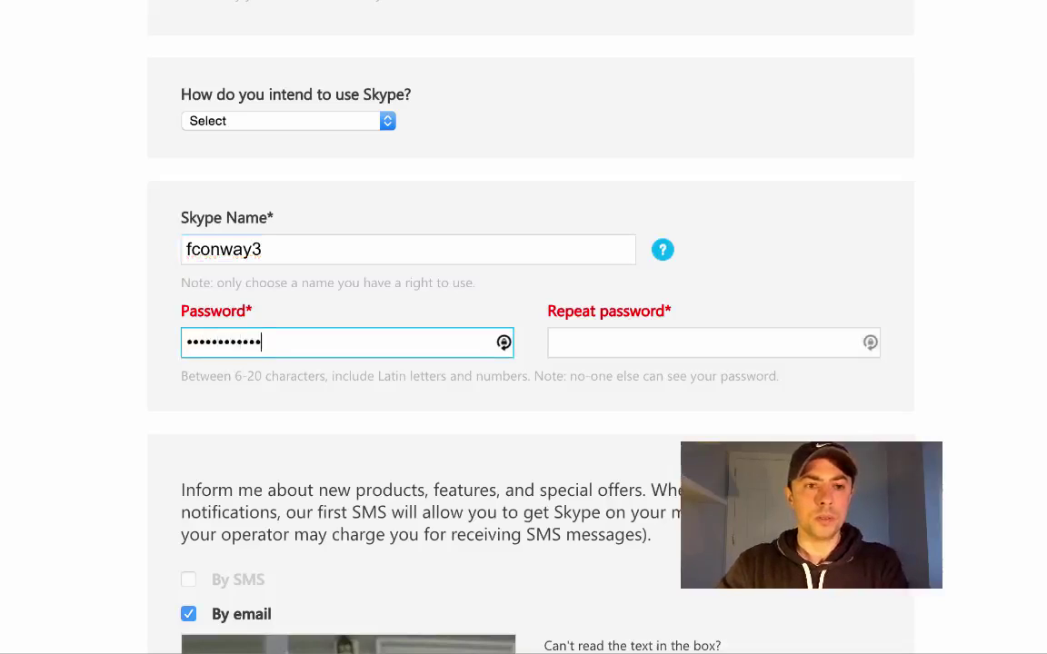
key("Tab")
type("••••••")
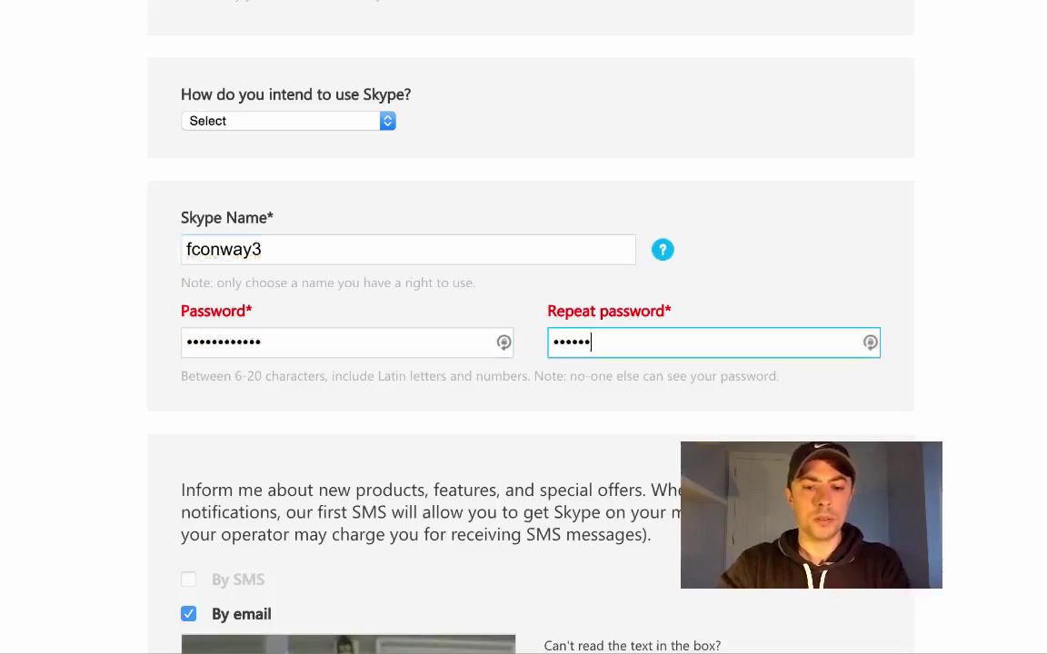
type("••••••")
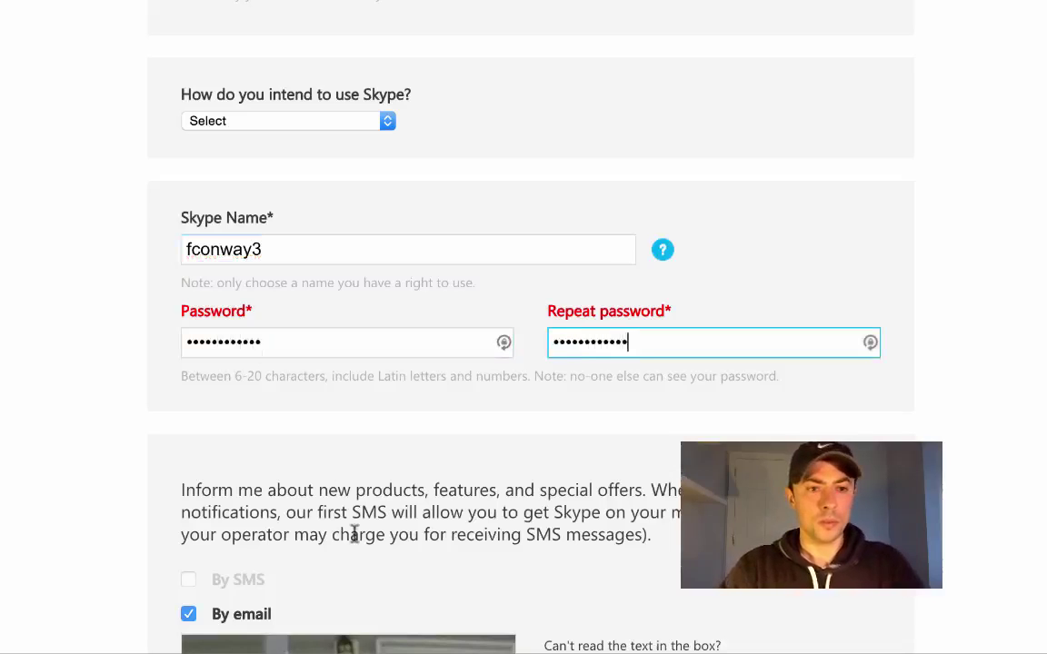
Enter captcha text 820 and agree to the terms to create the account
scroll(354, 534, "down", 5)
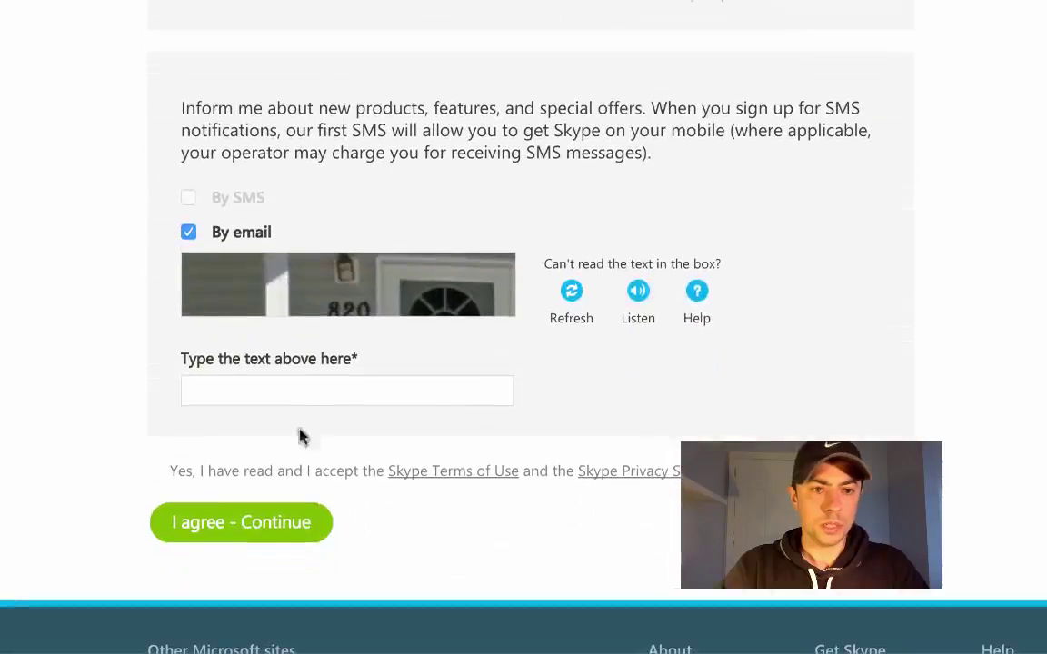
left_click(298, 375)
scroll(297, 374, "up", 1)
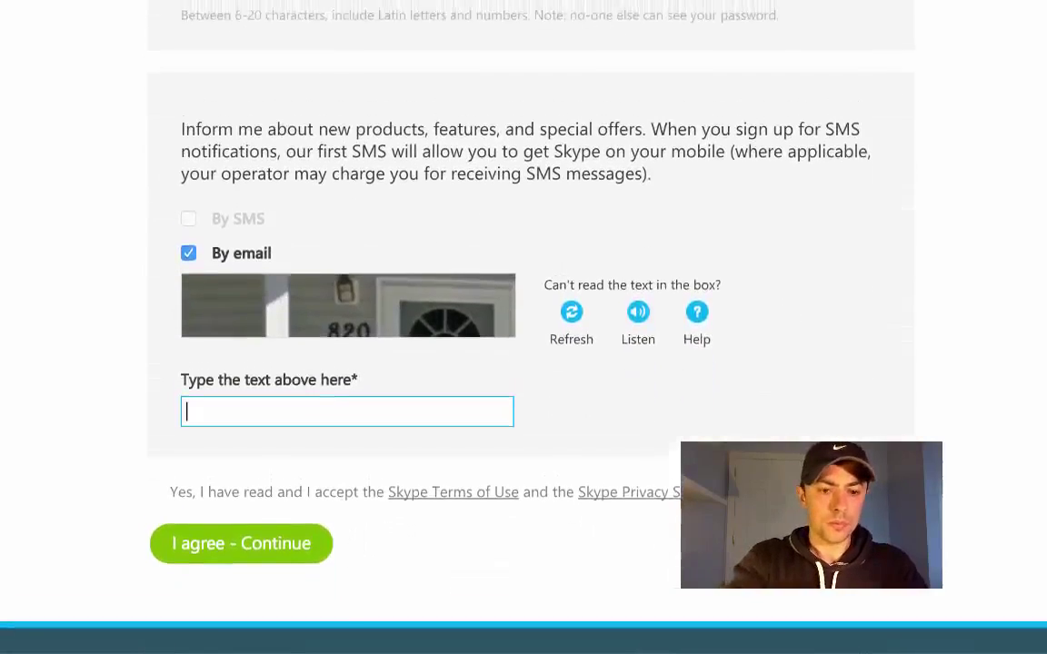
type("820")
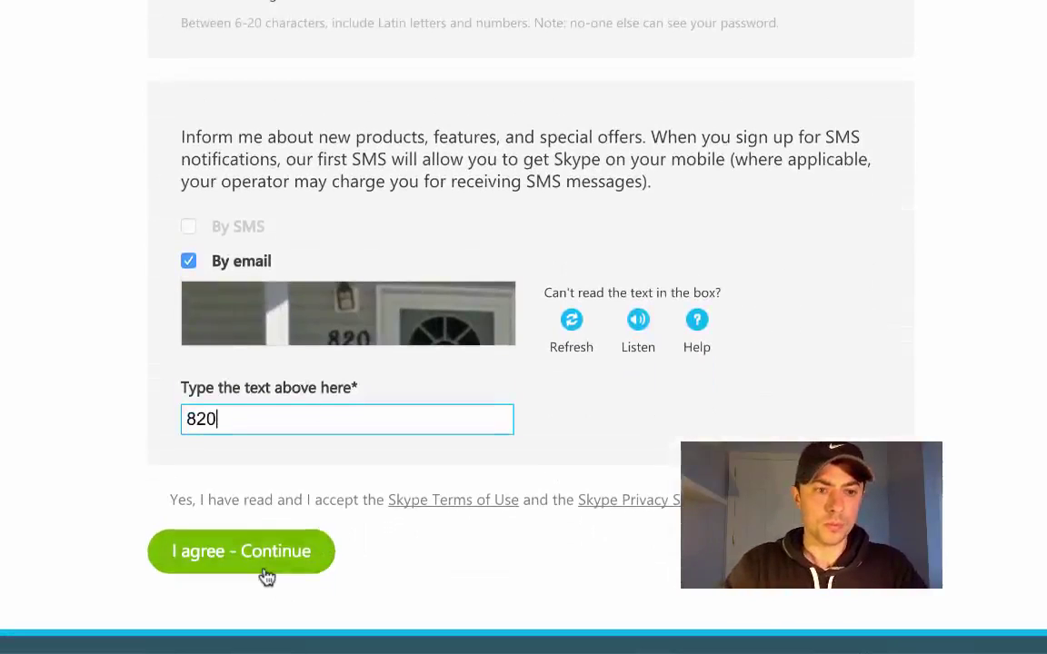
left_click(267, 575)
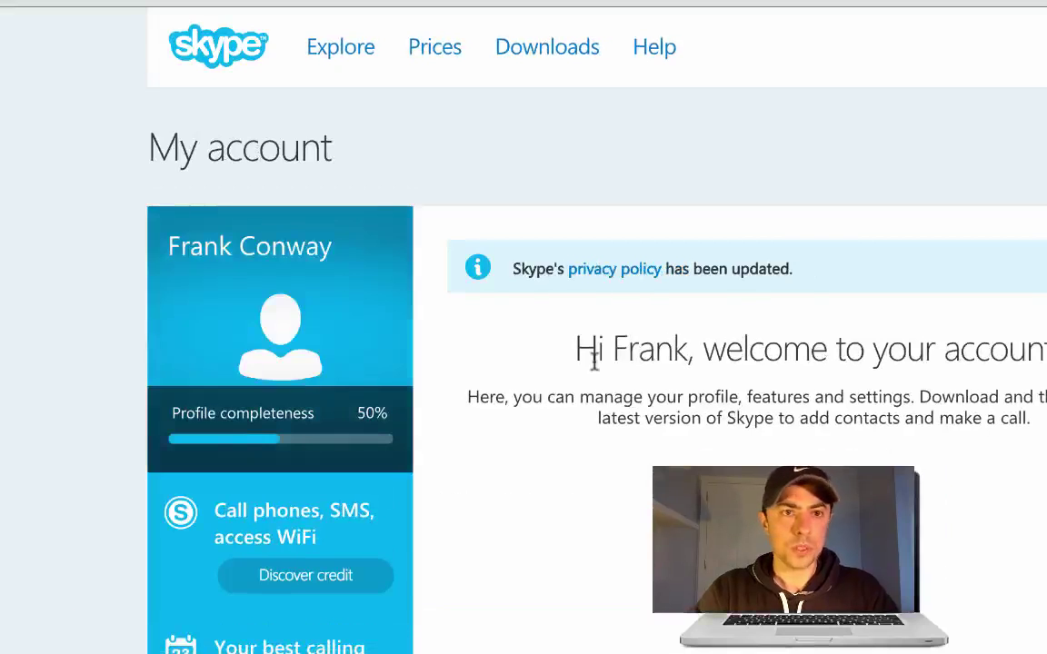
Scroll through the new Skype profile, open profile editing and review the contact details
scroll(595, 362, "down", 1)
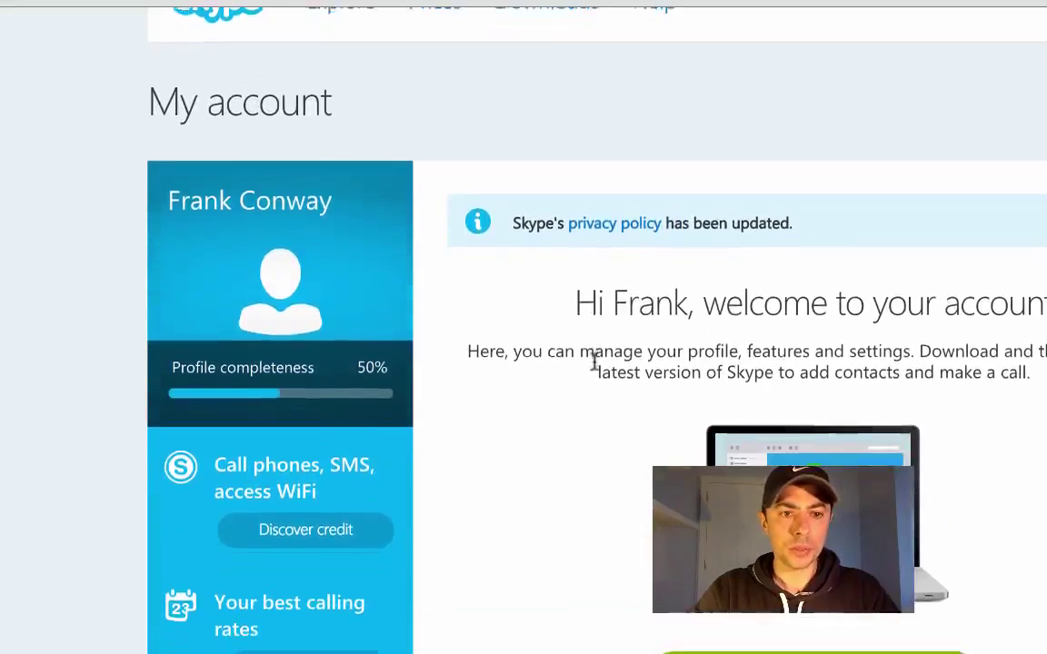
scroll(595, 361, "down", 5)
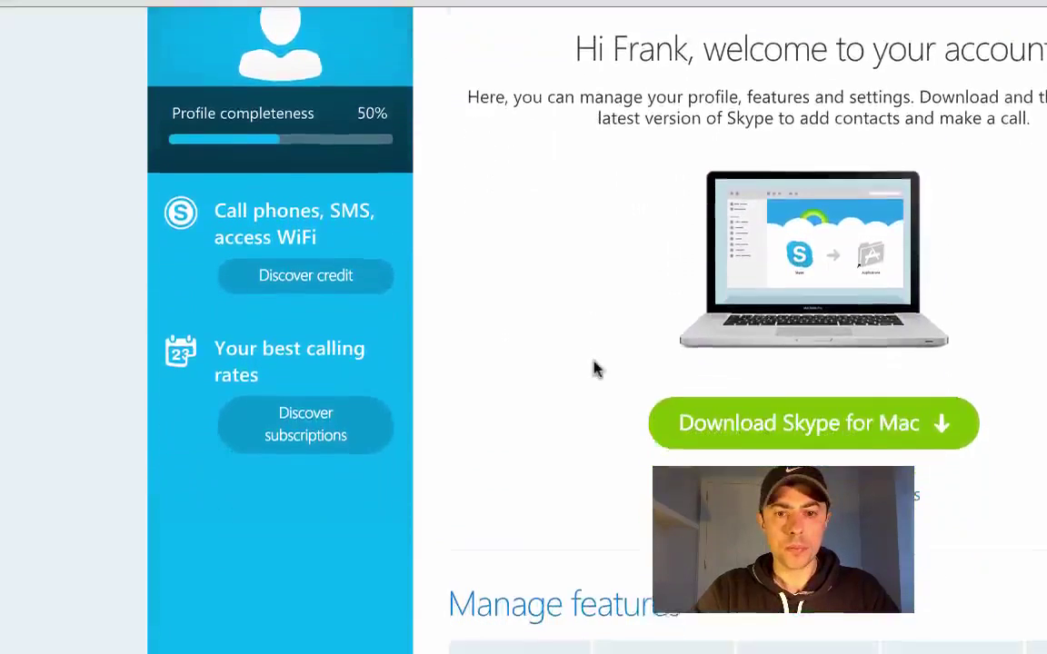
scroll(595, 368, "down", 5)
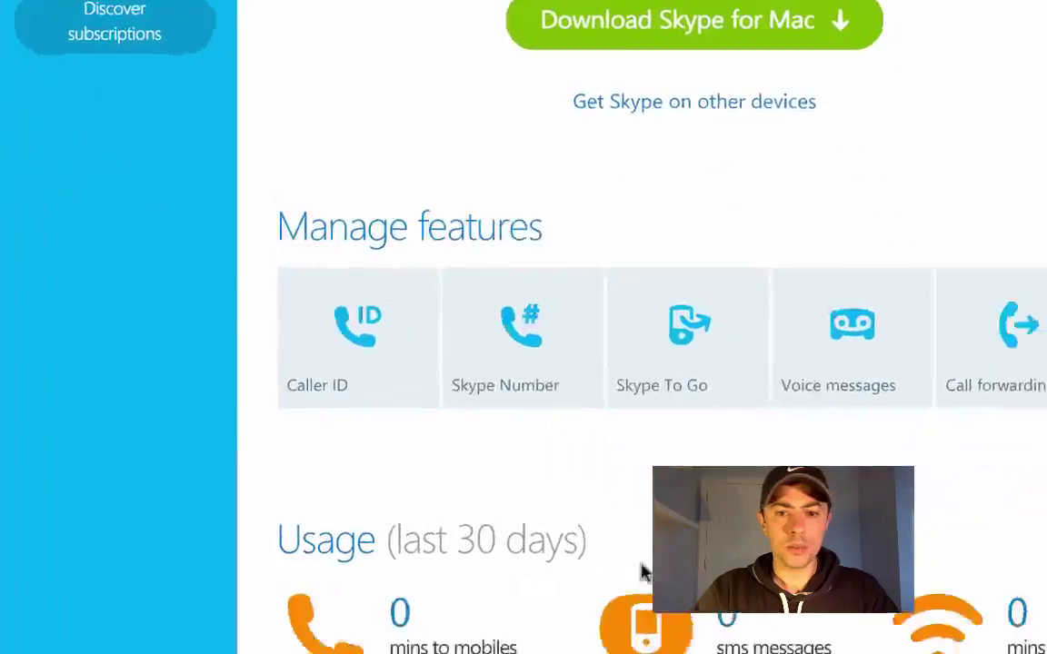
scroll(641, 573, "down", 5)
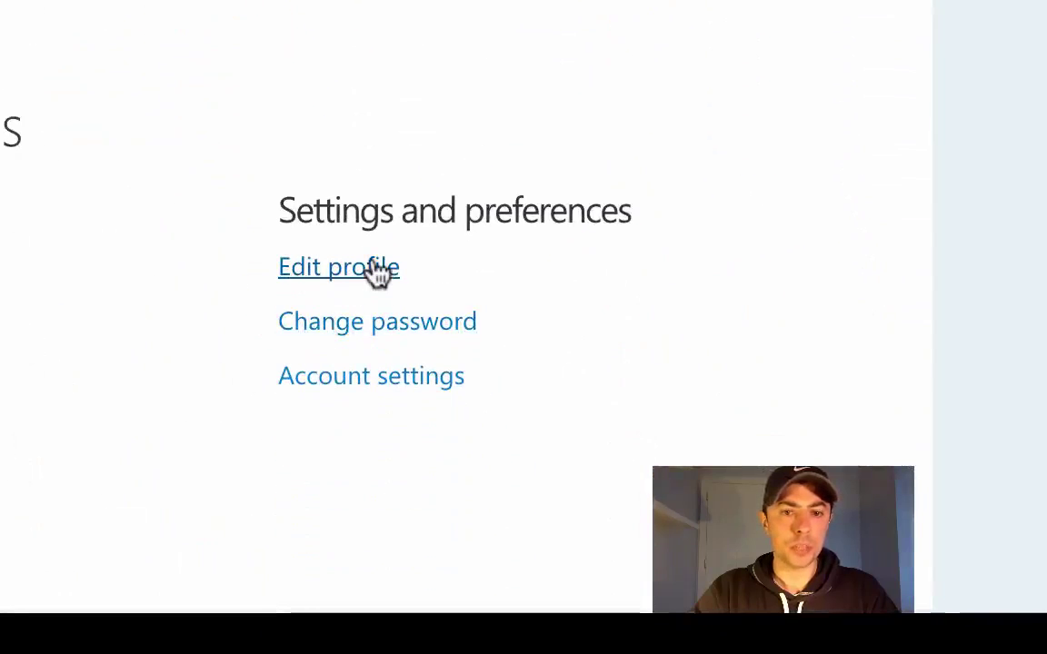
left_click(373, 265)
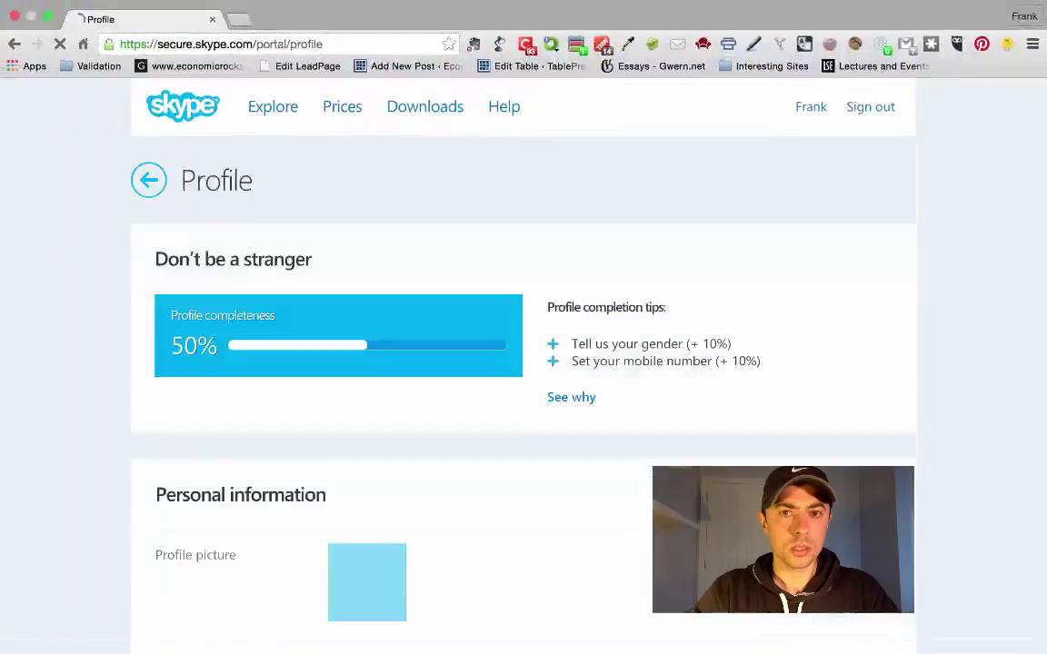
scroll(488, 494, "down", 1)
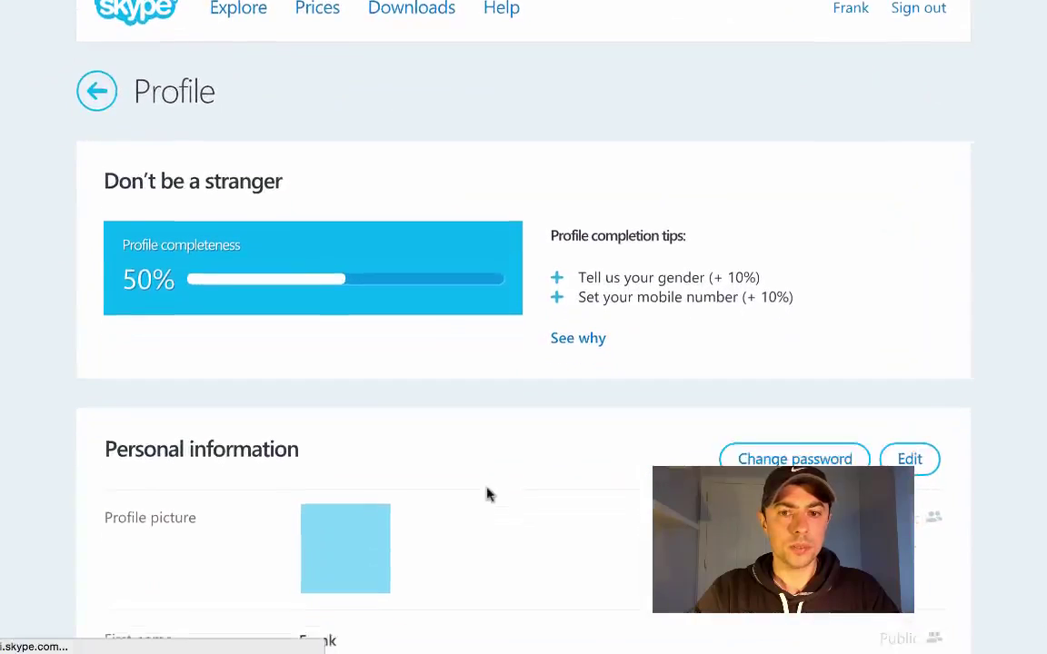
scroll(488, 495, "down", 2)
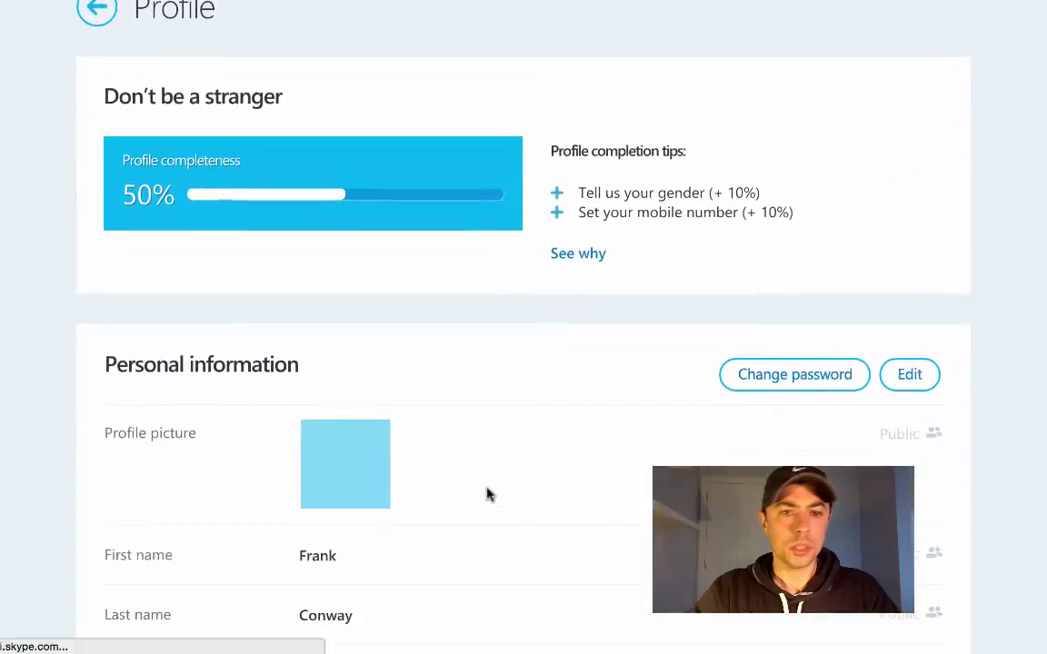
scroll(385, 319, "down", 5)
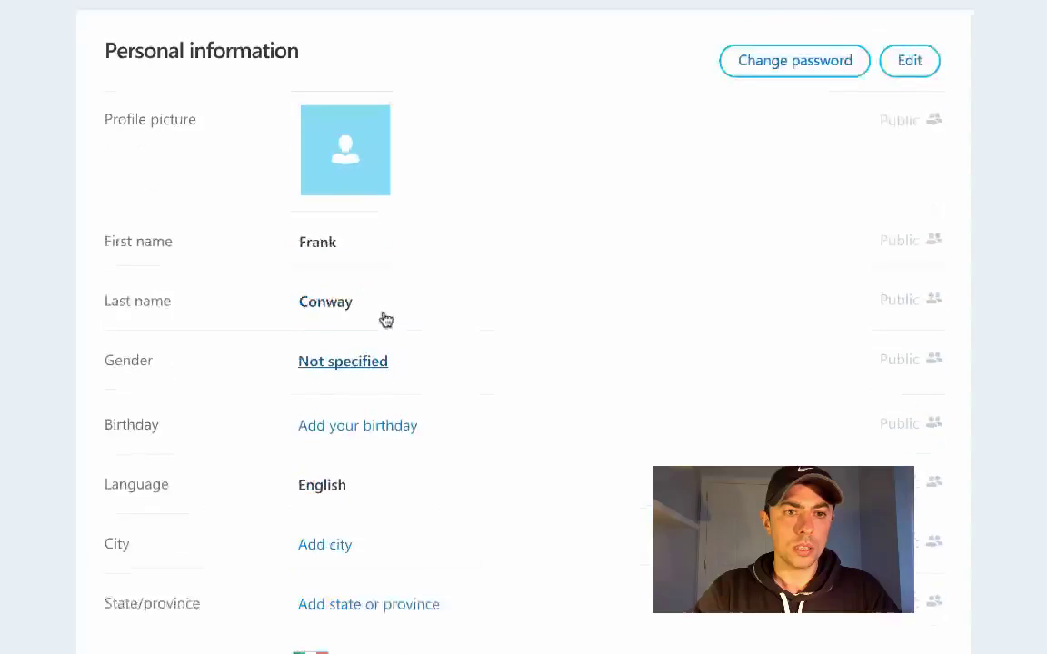
scroll(383, 317, "down", 8)
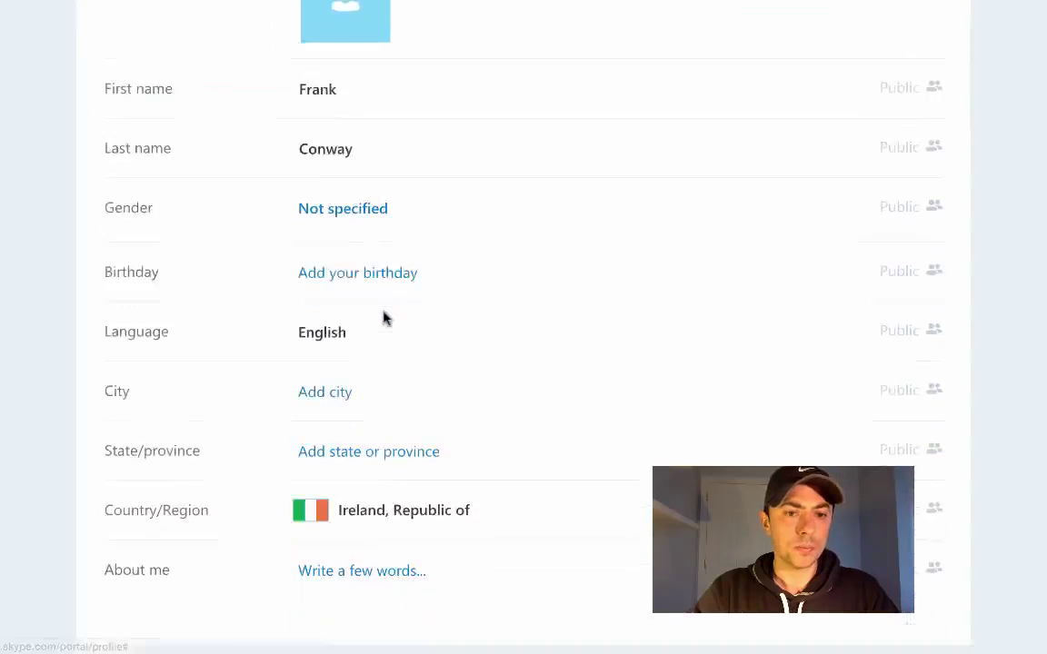
scroll(411, 350, "up", 14)
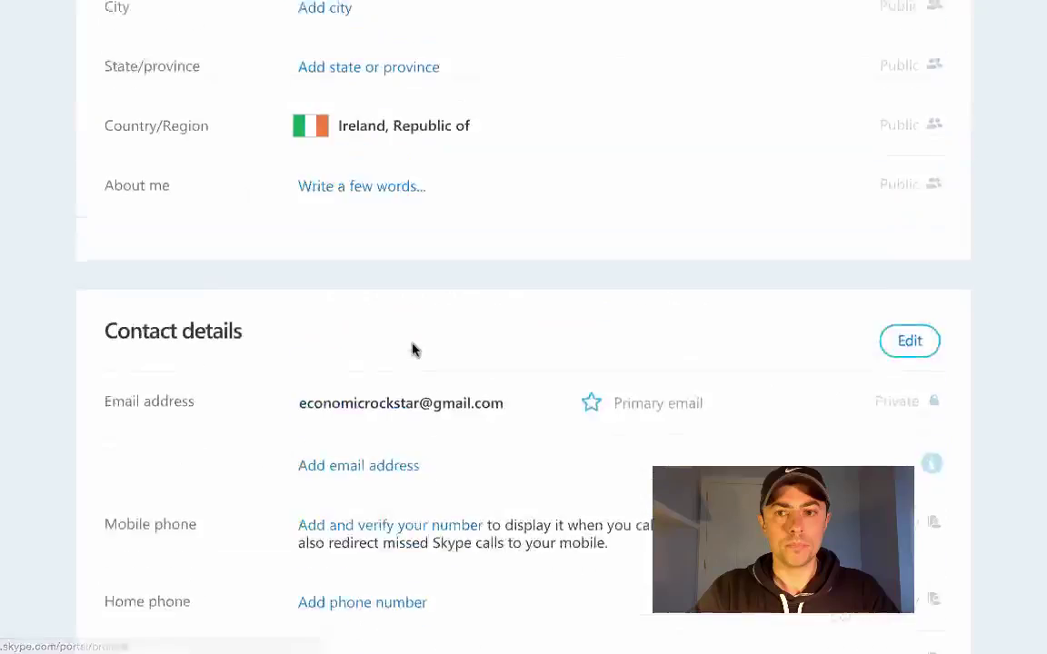
scroll(412, 350, "up", 2)
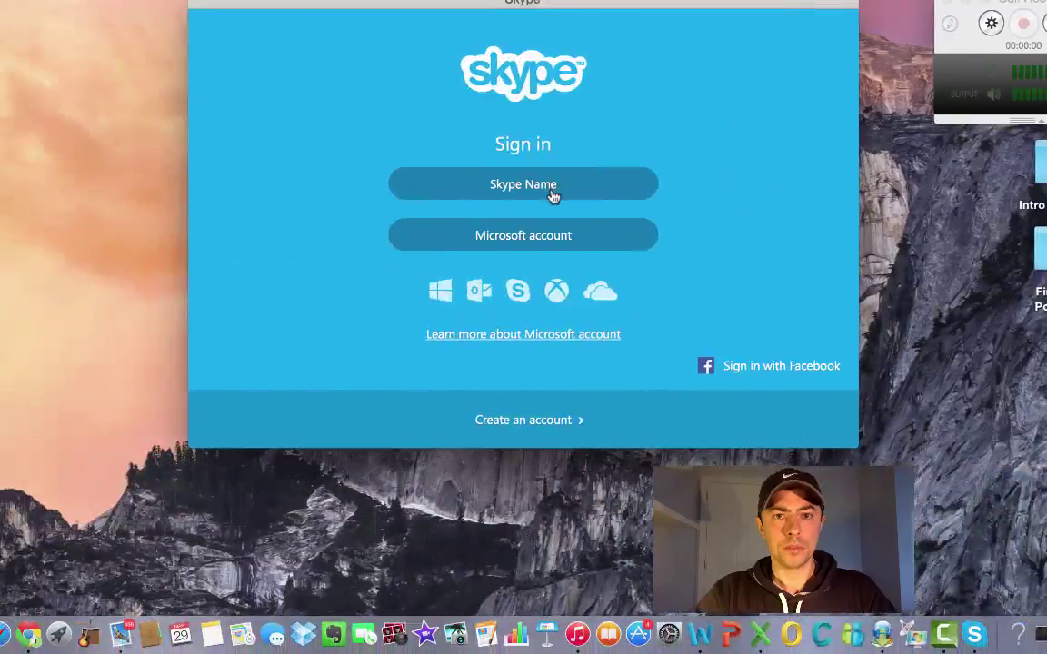
Sign in to the Skype app with the new Skype Name and password, then move the window left
left_click(553, 196)
type("••••")
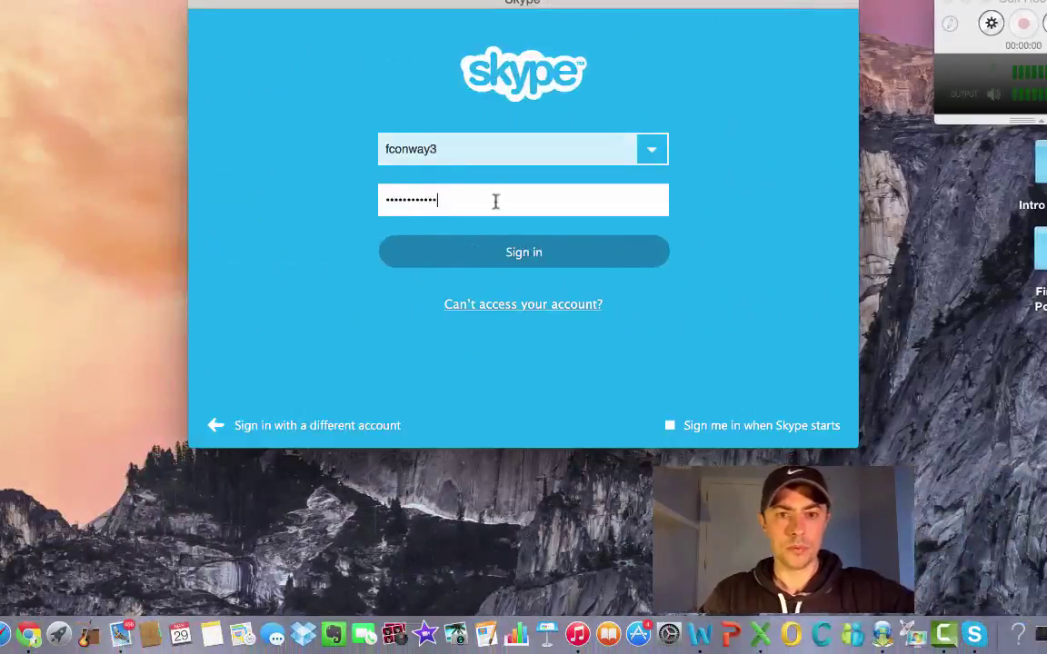
left_click(531, 256)
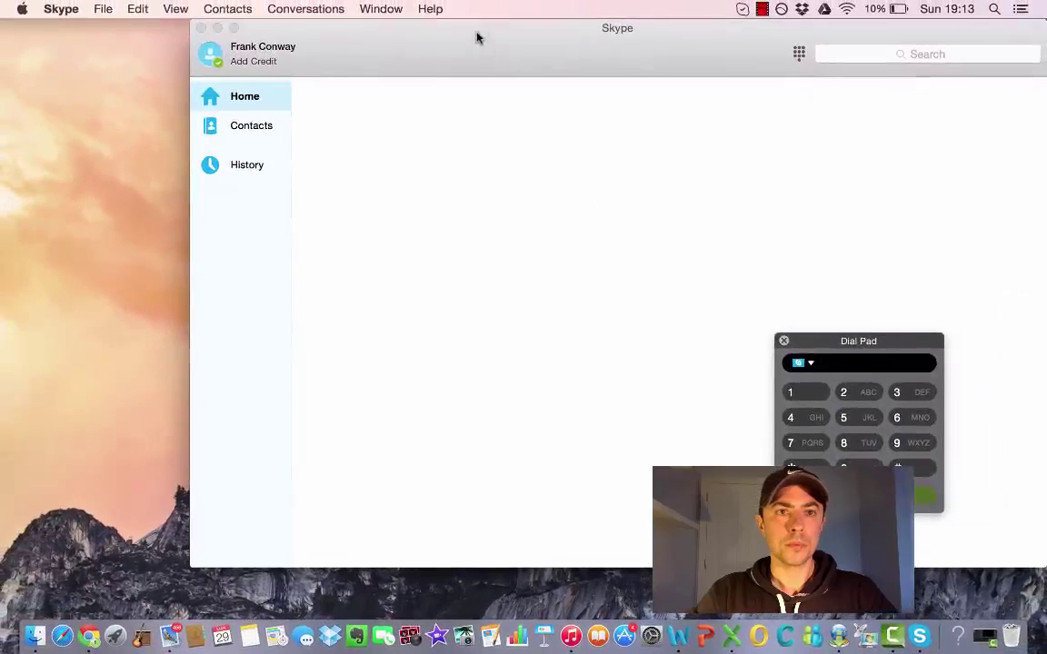
left_click_drag(477, 37, 353, 54)
Maximize Skype, go Home and search the address book for the friend's pasted account name
left_click(110, 44)
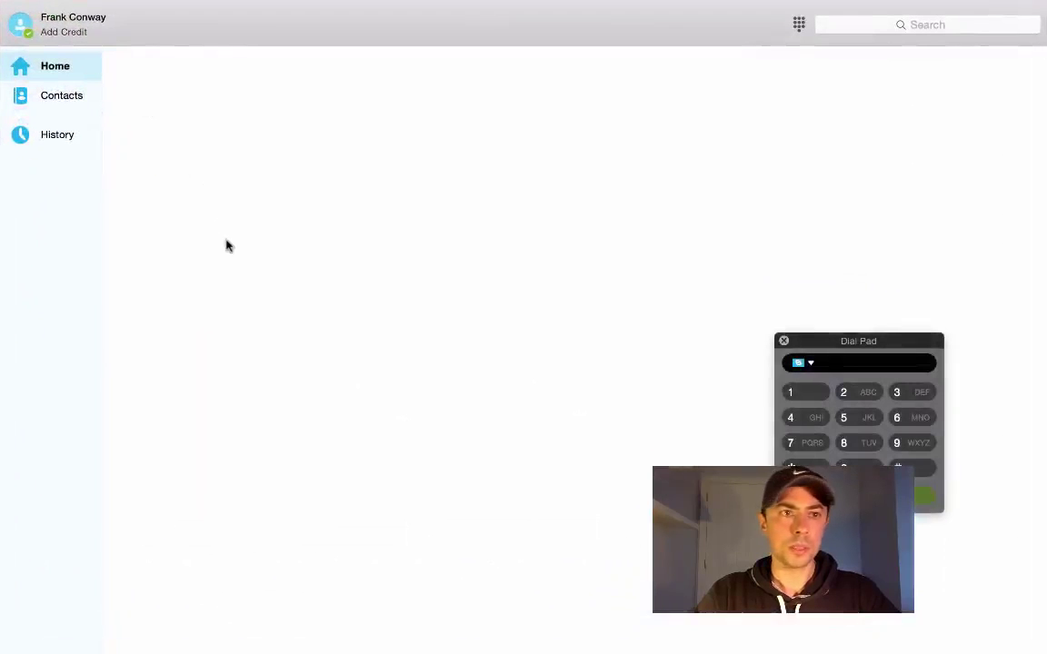
left_click(47, 69)
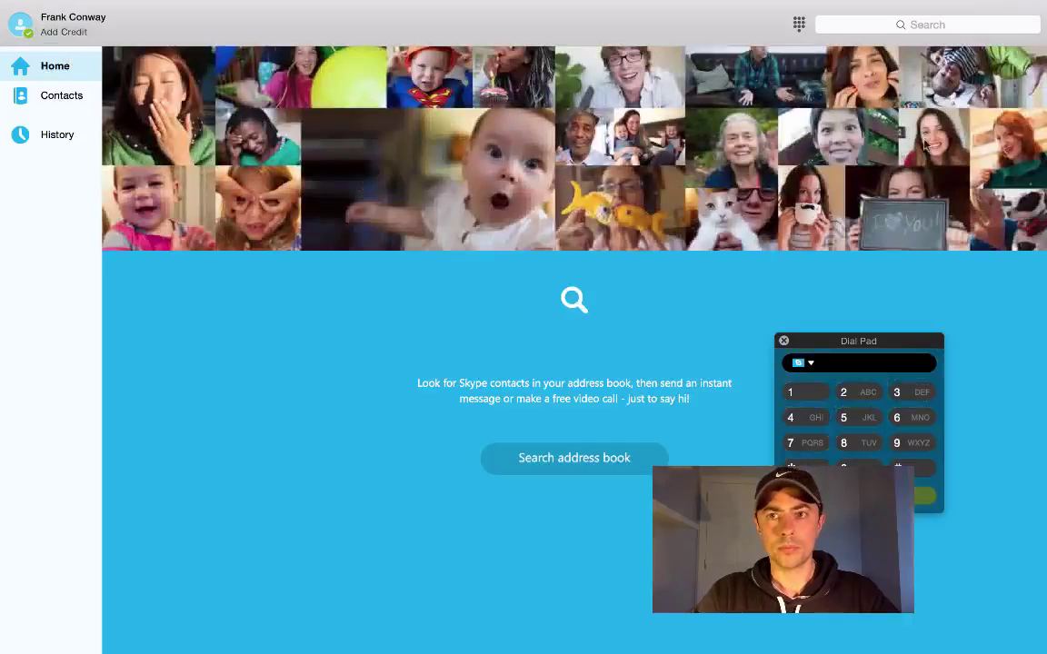
left_click(563, 461)
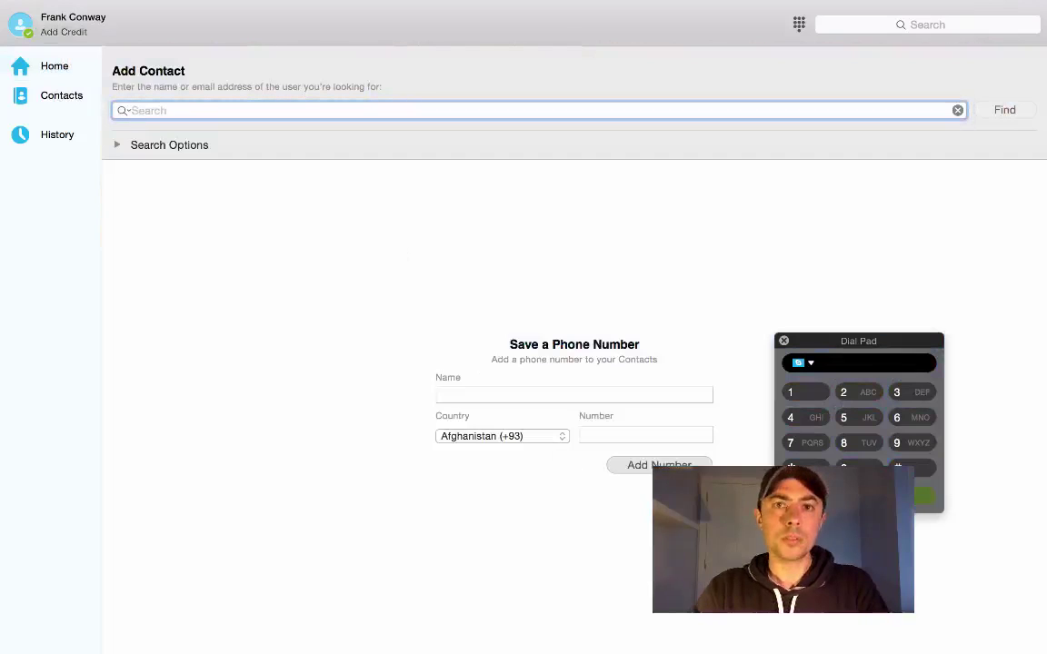
key("super+v")
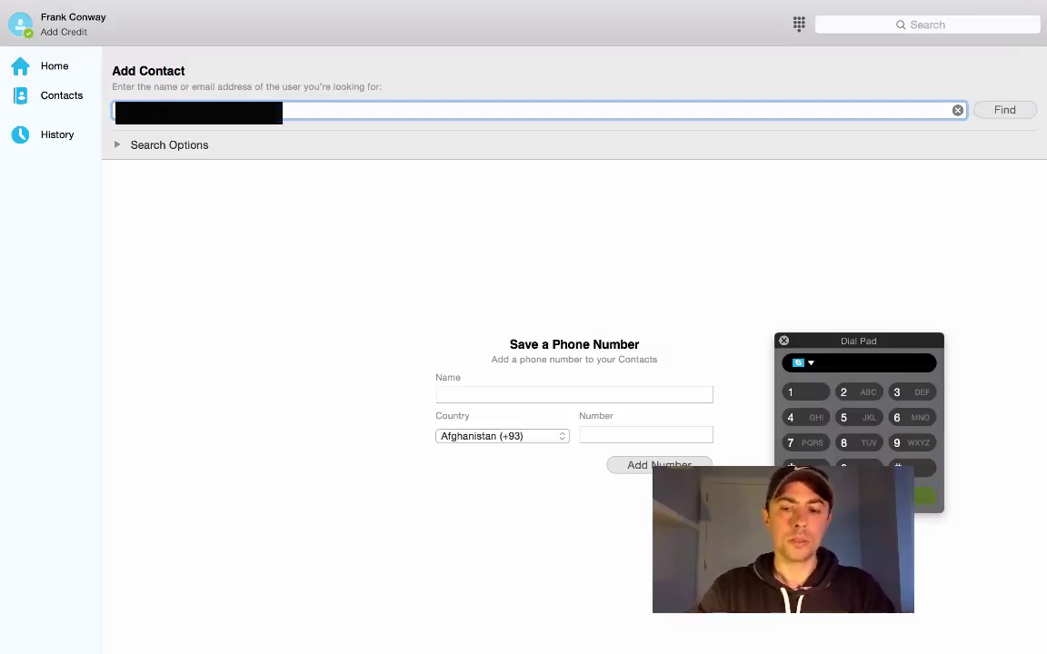
key("Return")
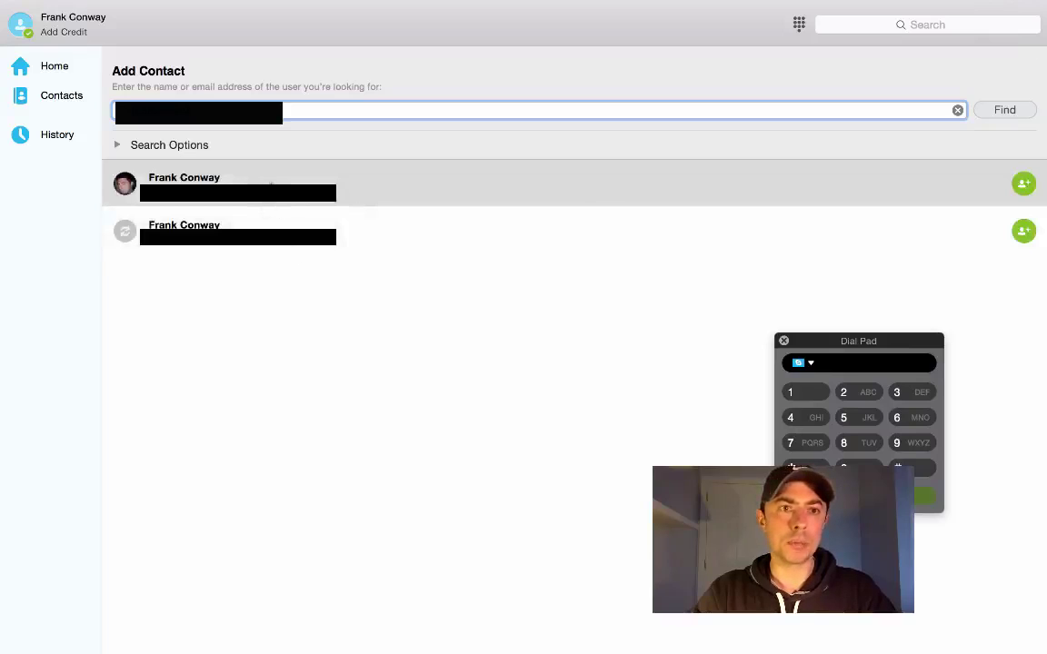
Select the first search result and send it a contact request with the default message
left_click(218, 199)
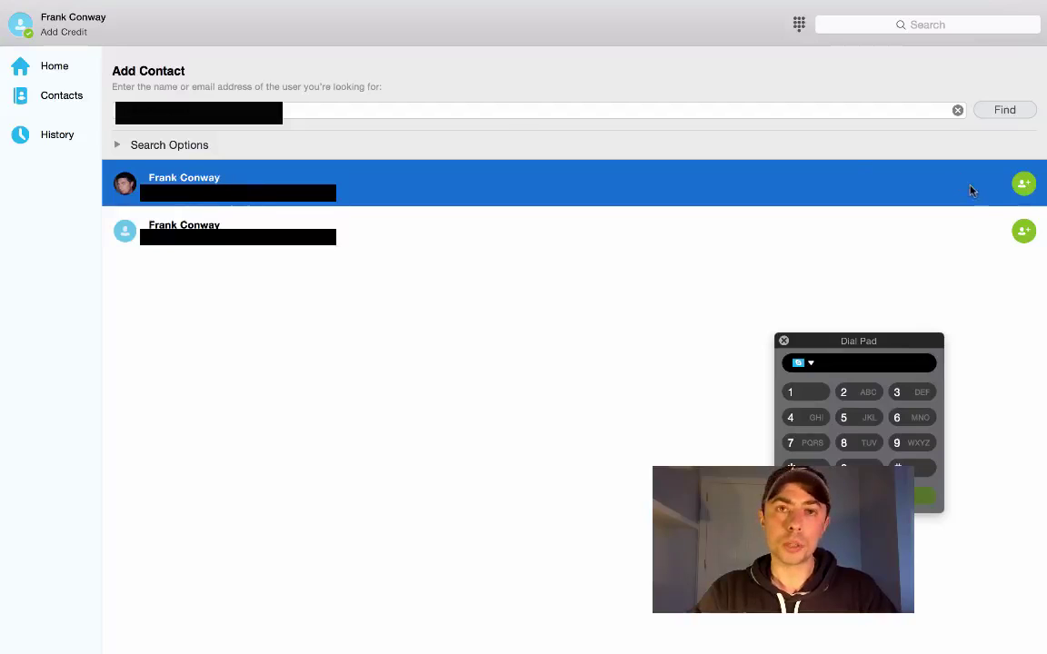
left_click(1025, 184)
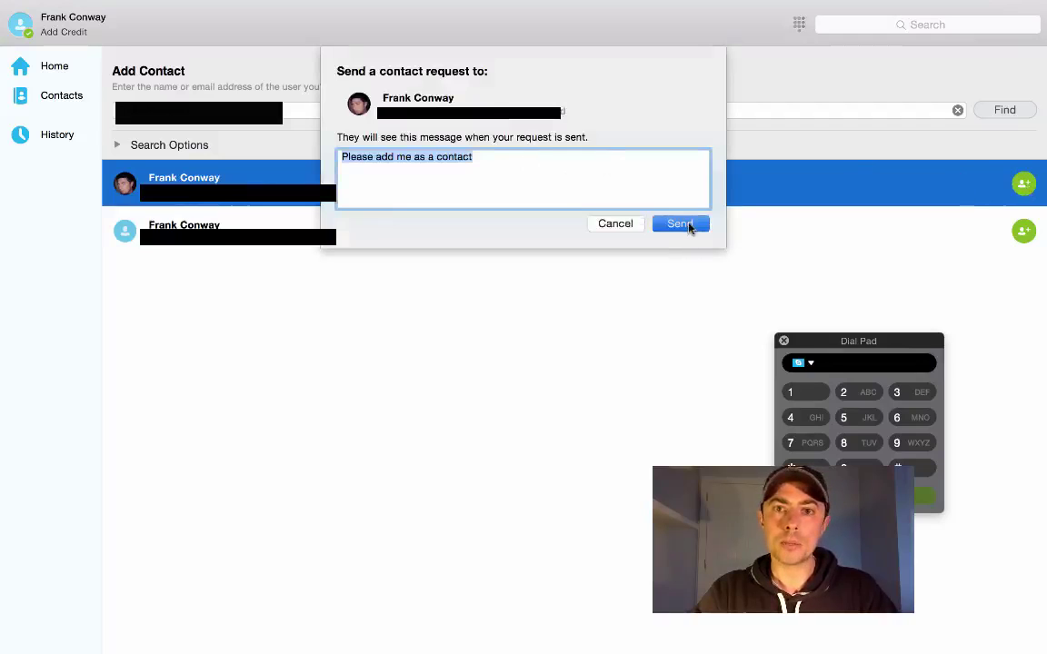
left_click(681, 224)
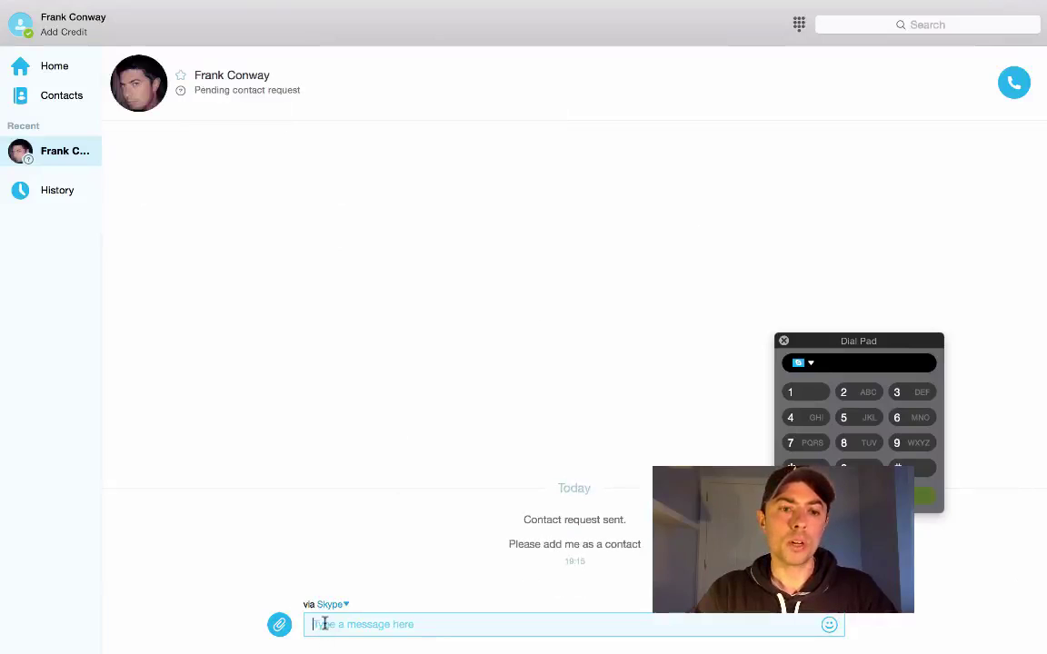
Send the new contact a short hello message that greets them by name
type("Hi ")
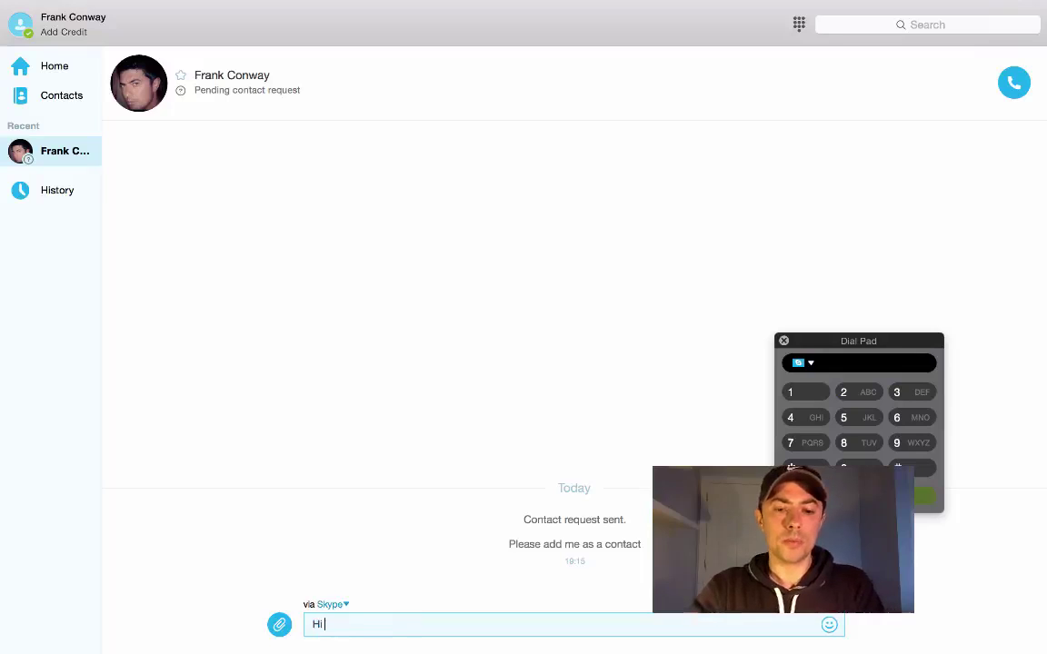
type("Frank")
mouse_move(505, 647)
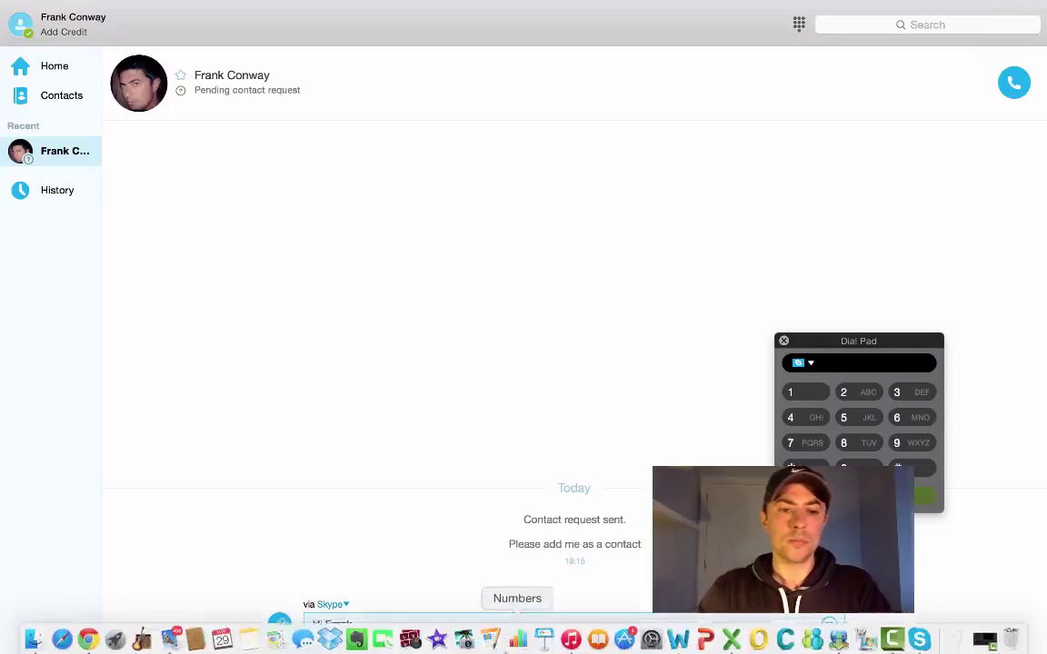
key("Return")
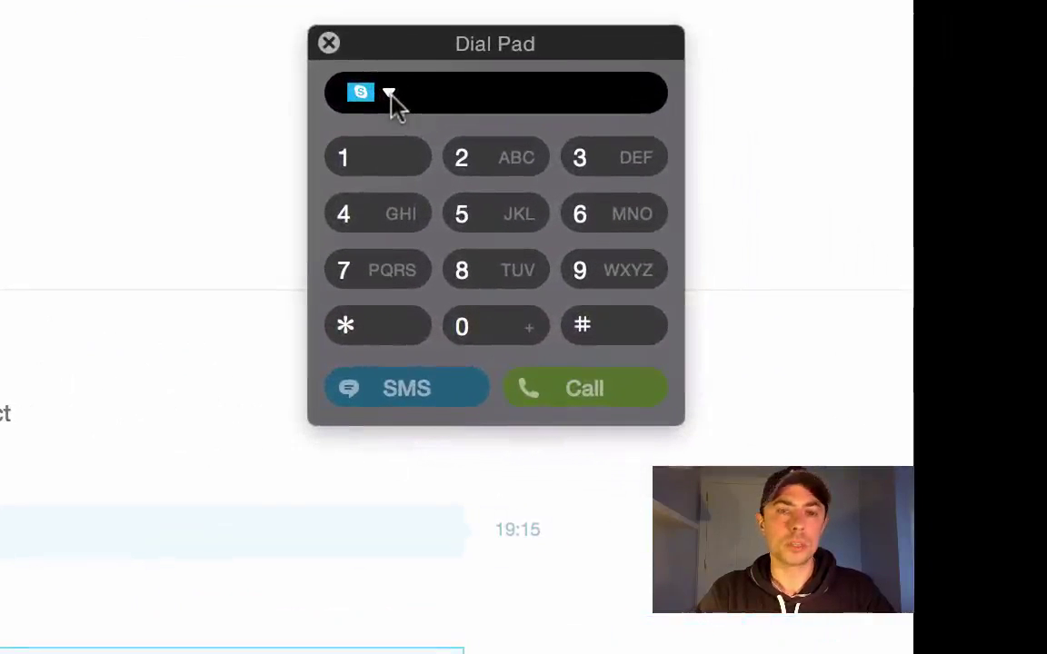
left_click(389, 94)
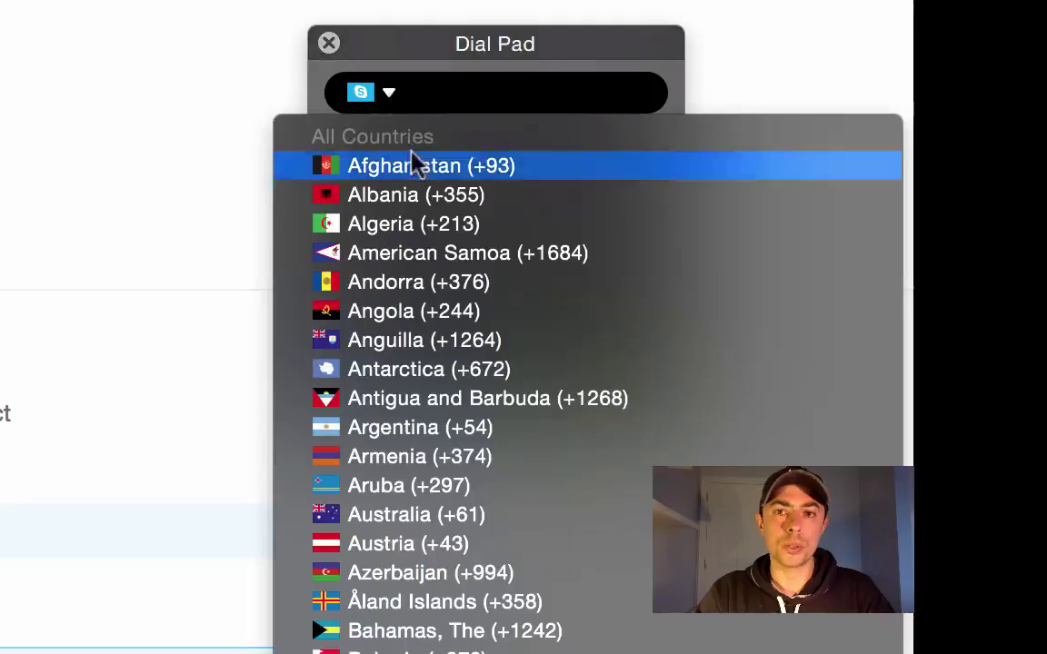
left_click(390, 97)
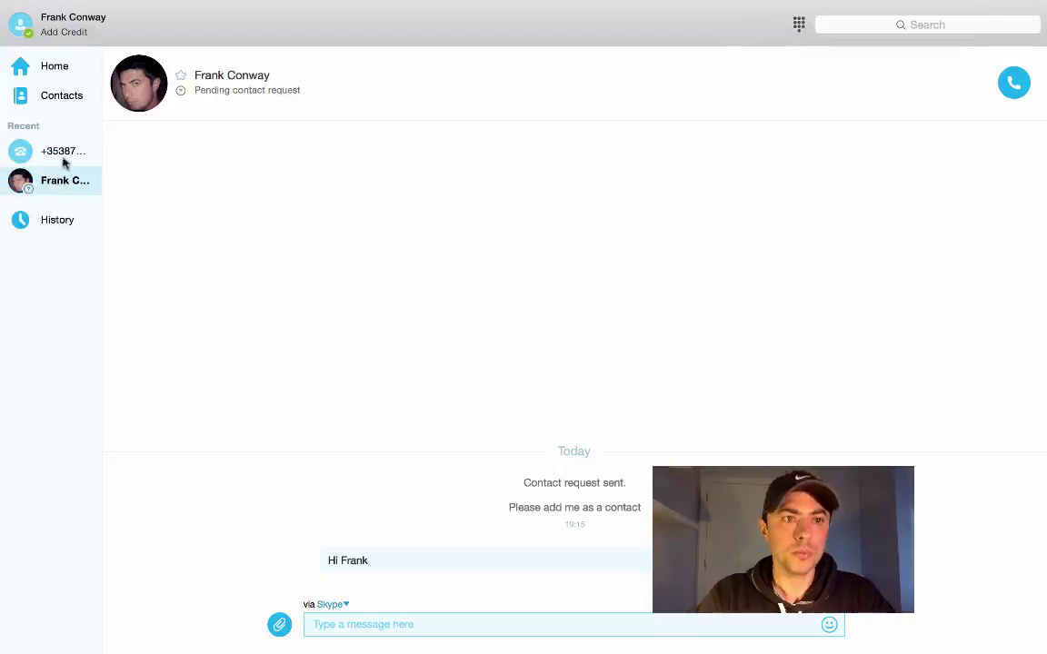
View the dialled phone-number conversation and the new contact's chat in Recent, then return Home
left_click(63, 156)
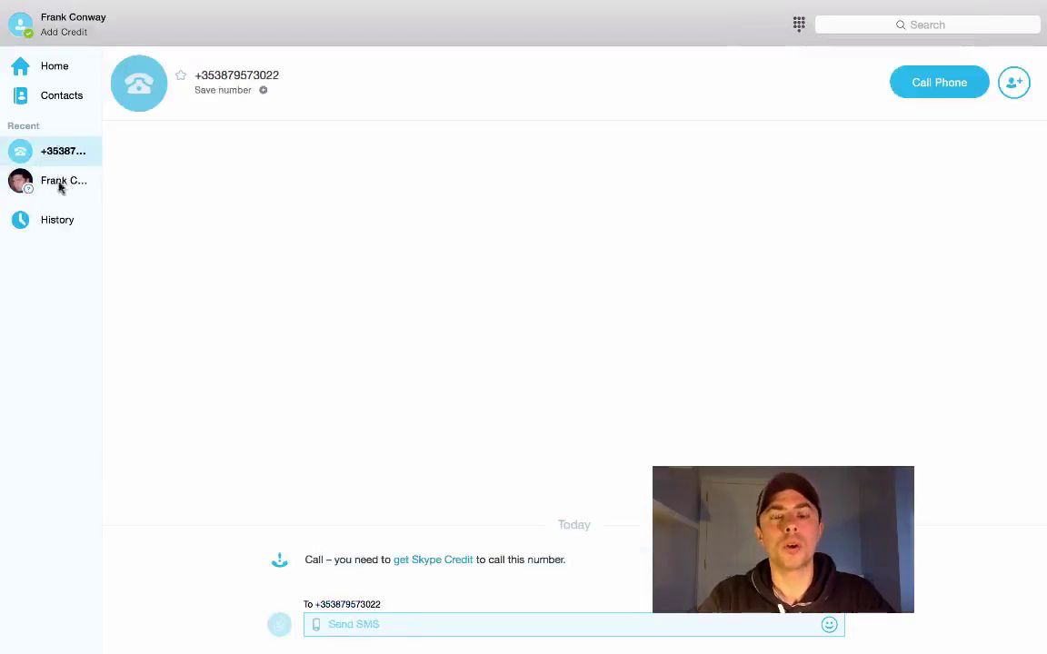
left_click(62, 182)
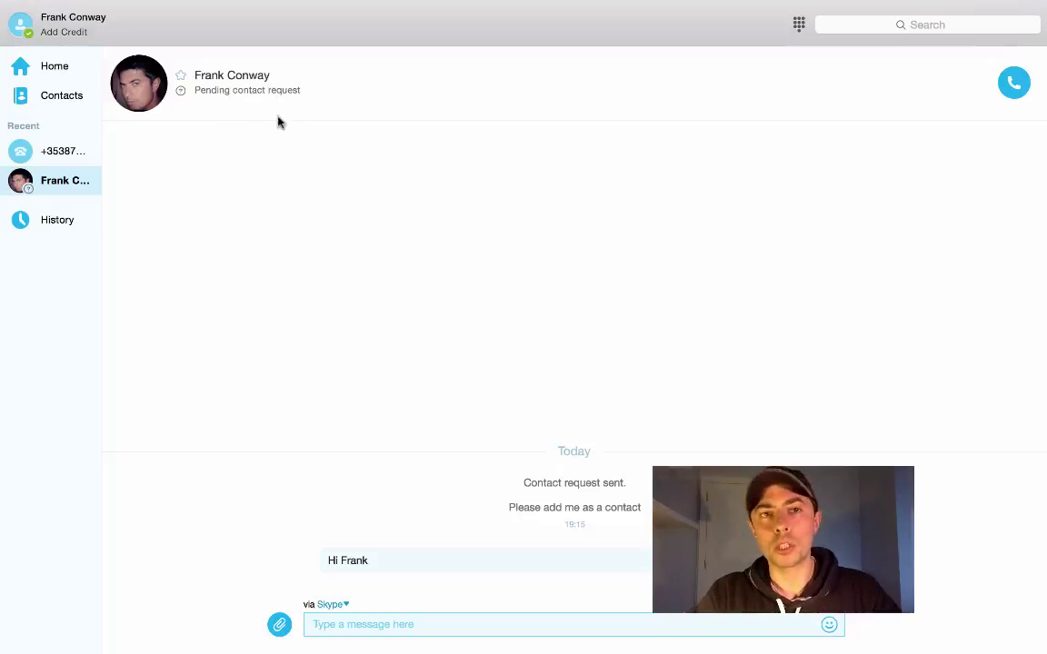
left_click(52, 67)
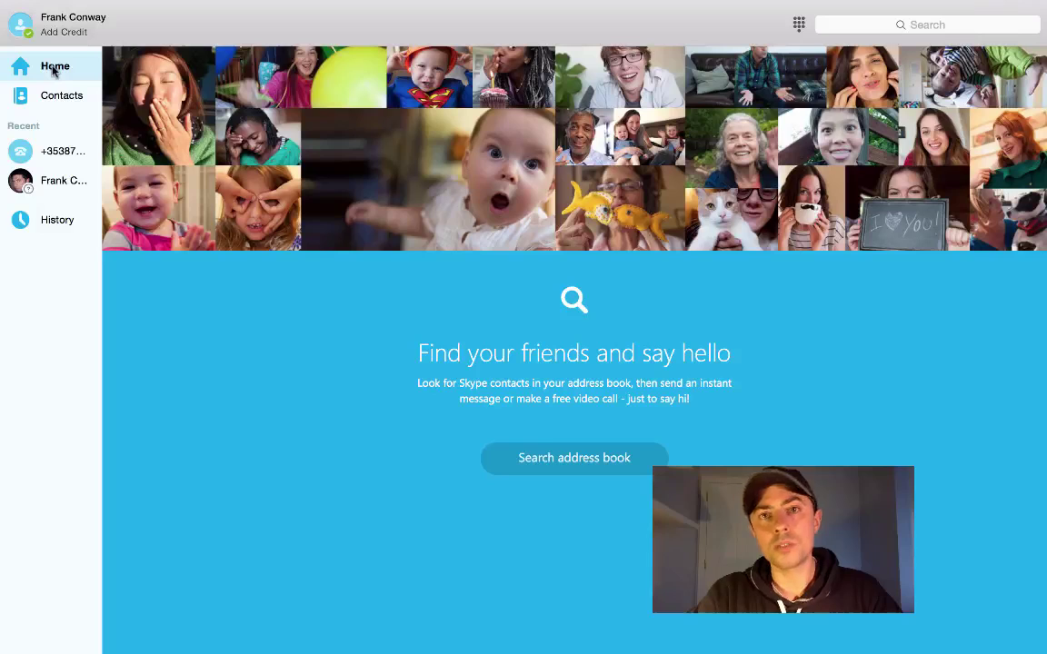